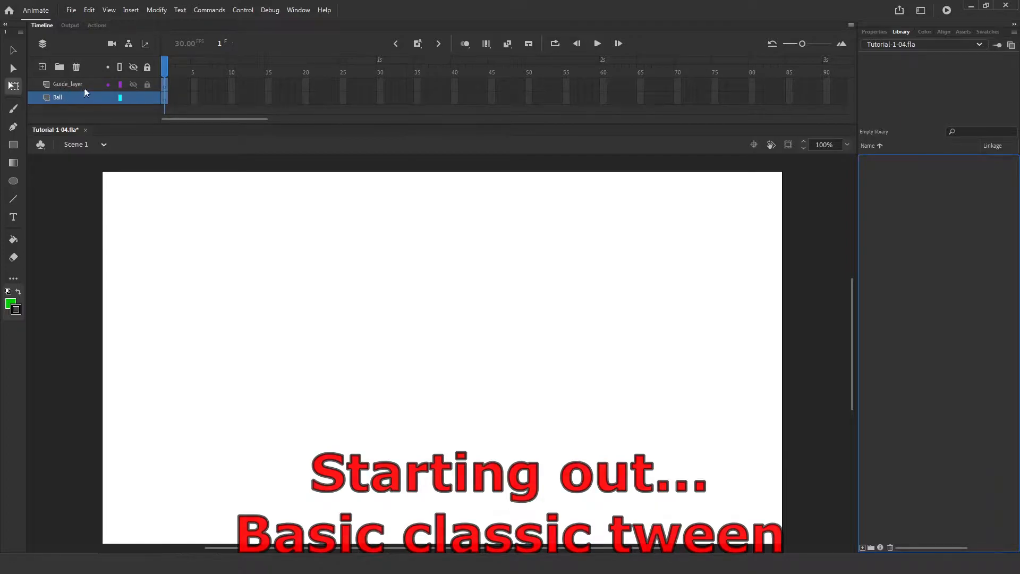
Draw a green circle on the left of the stage with the Oval tool and select it.
key("o")
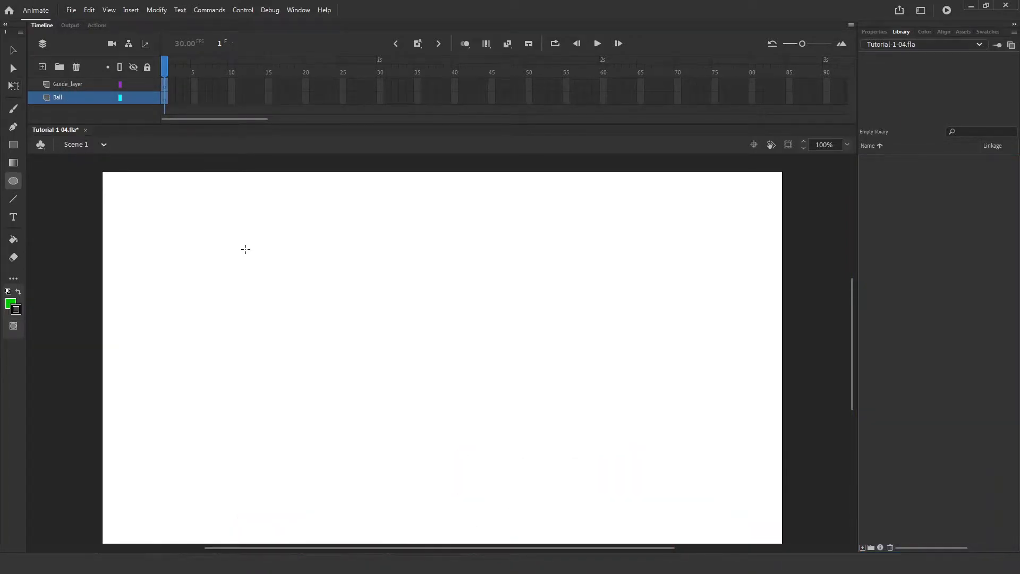
left_click_drag(246, 249, 321, 346)
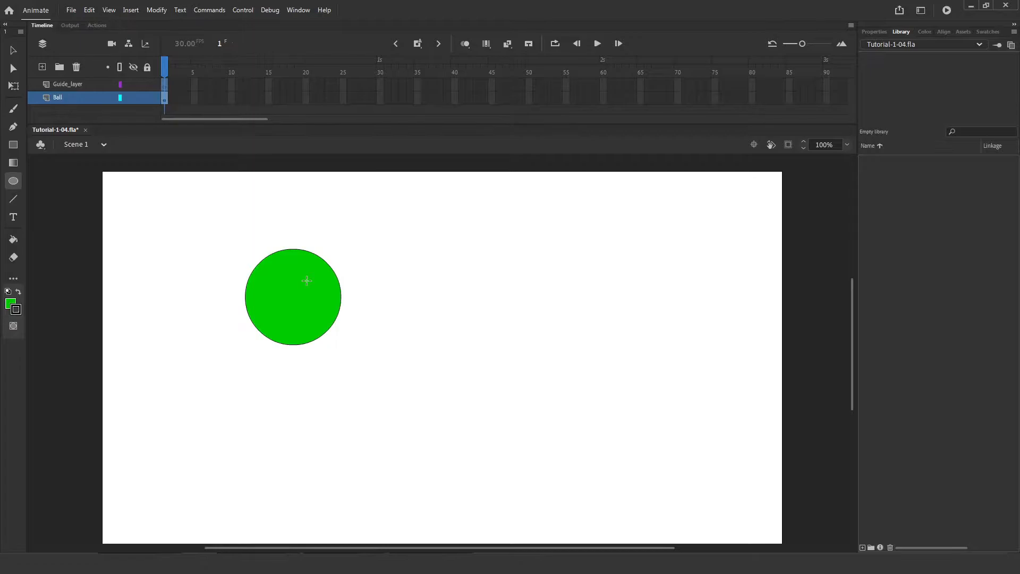
key("q")
left_click_drag(215, 235, 403, 454)
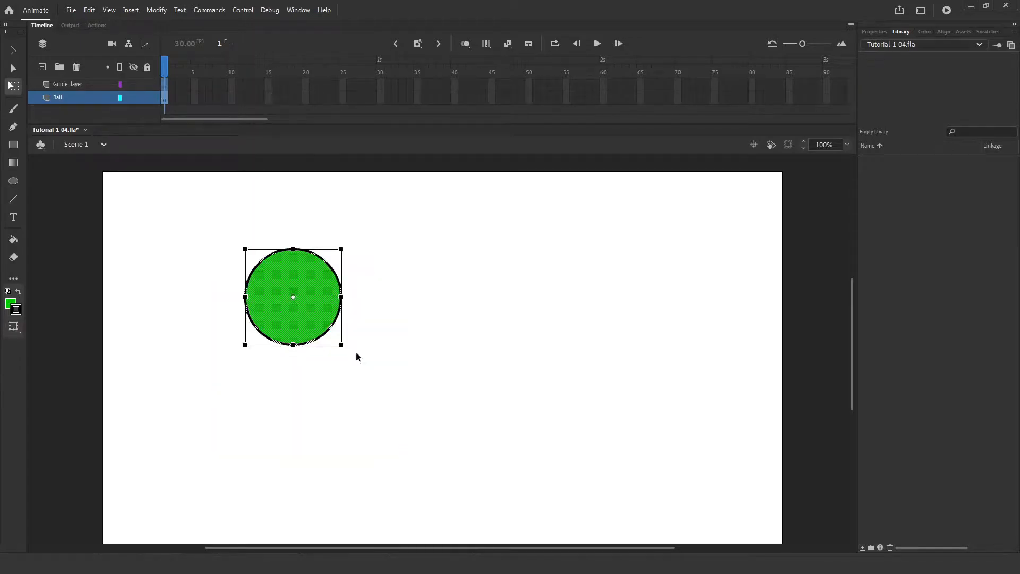
Convert the circle into a movie clip symbol named Ball, then select frame 50 on its layer.
right_click(314, 296)
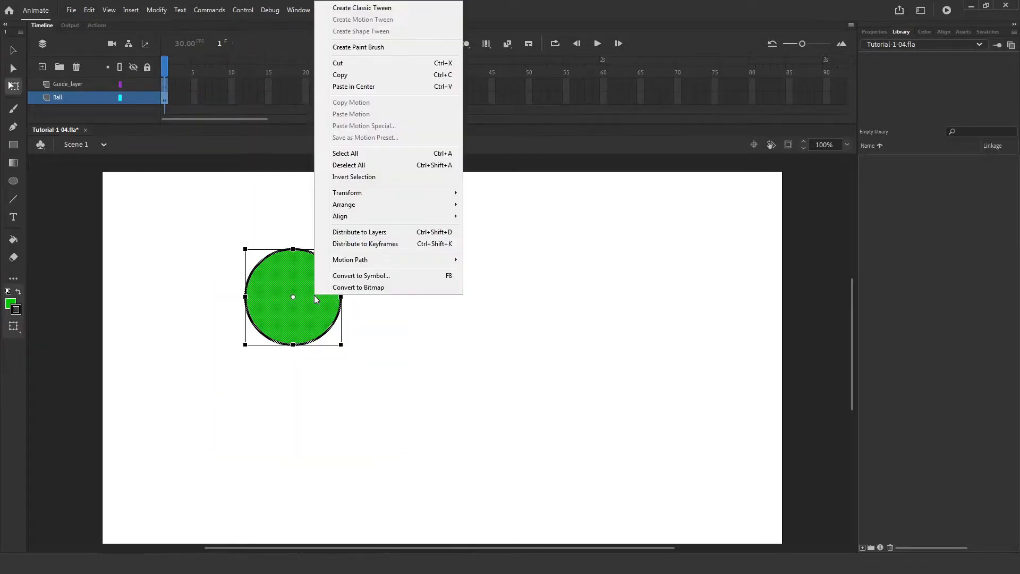
left_click(339, 276)
type("Ball")
left_click(572, 105)
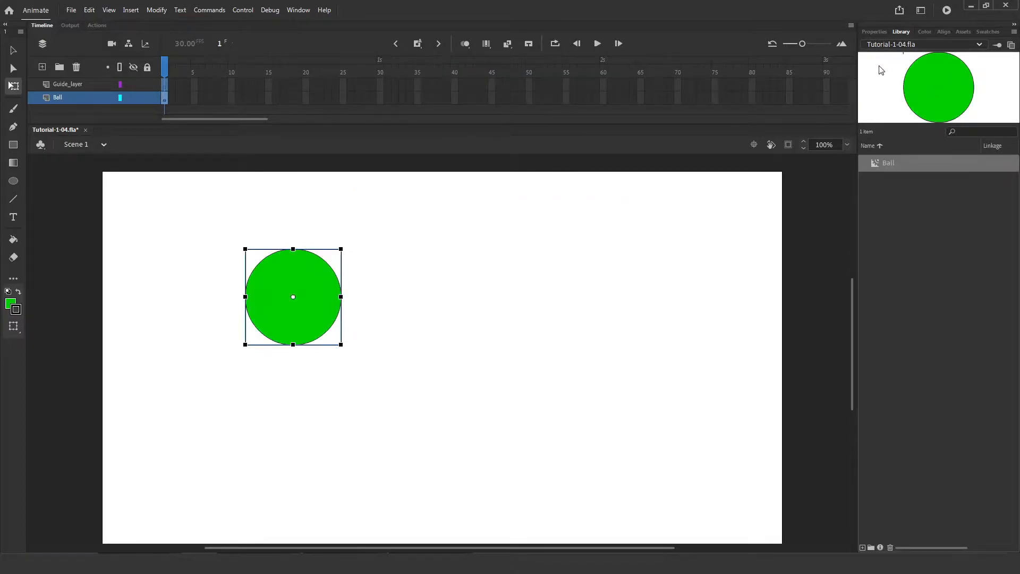
left_click(874, 32)
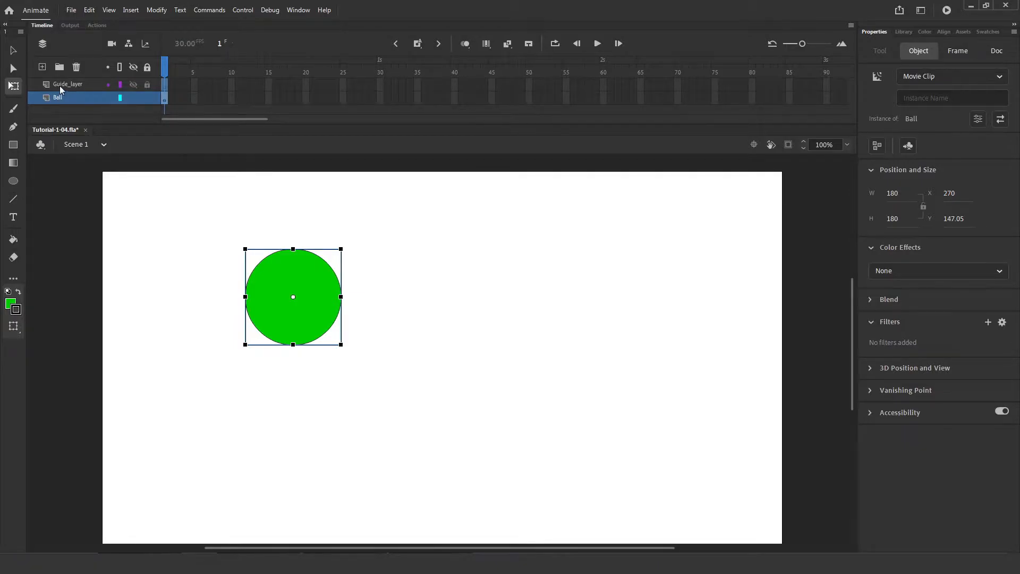
left_click(530, 99)
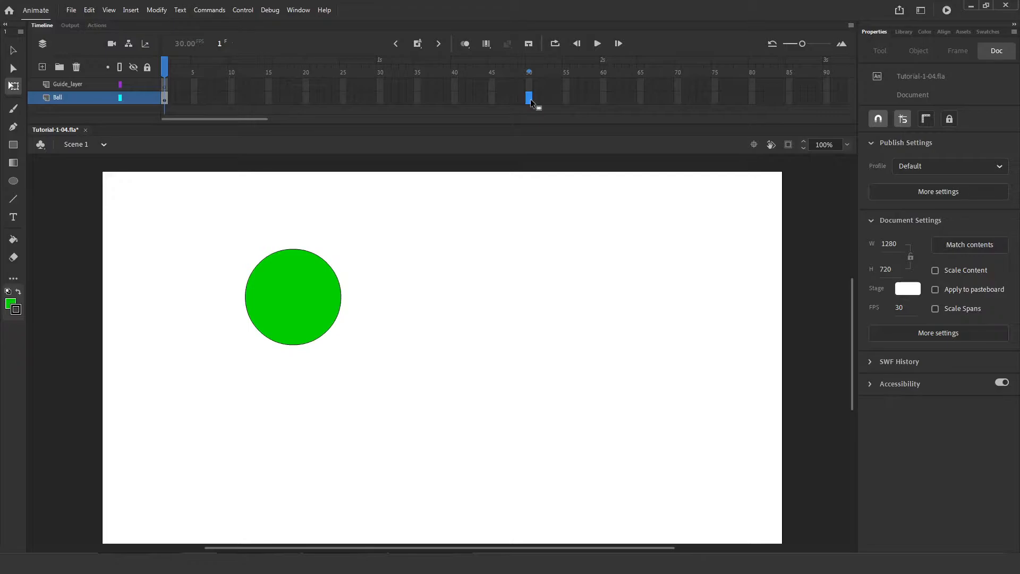
Add a frame-50 keyframe with the ball moved right, create a classic tween, and preview it.
key("F6")
left_click_drag(316, 323, 597, 322)
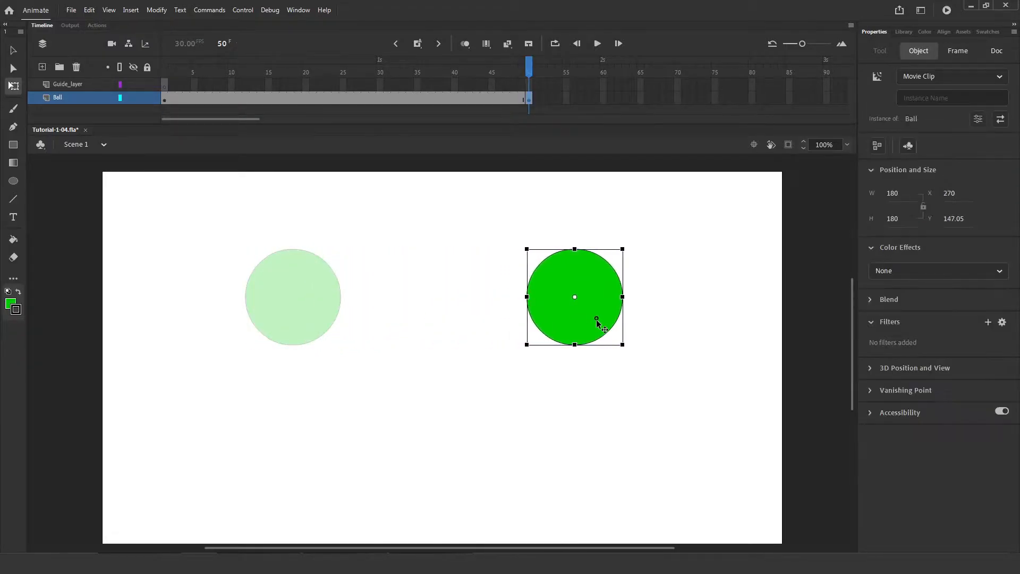
left_click(483, 99)
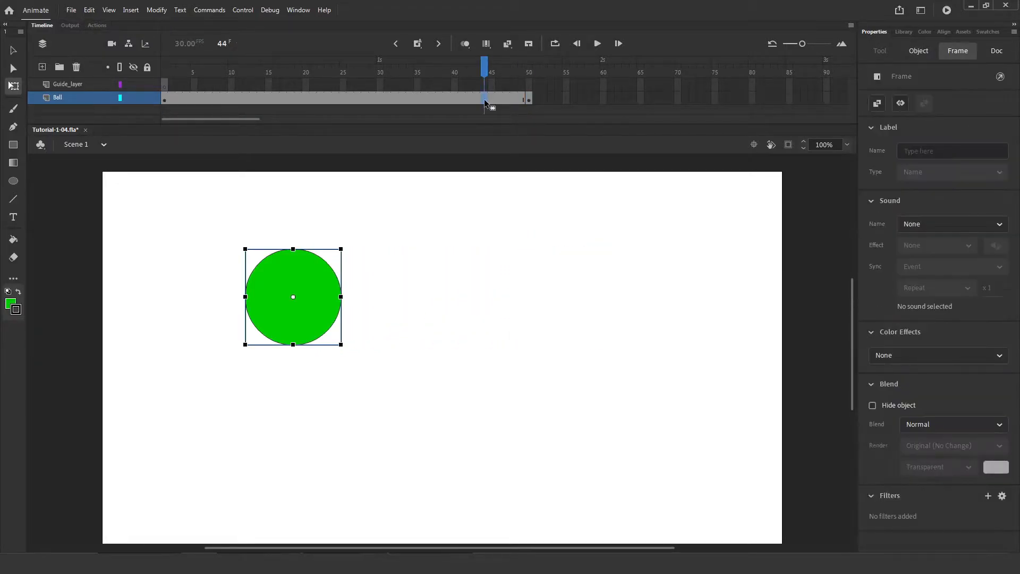
right_click(484, 100)
left_click(510, 106)
left_click(166, 68)
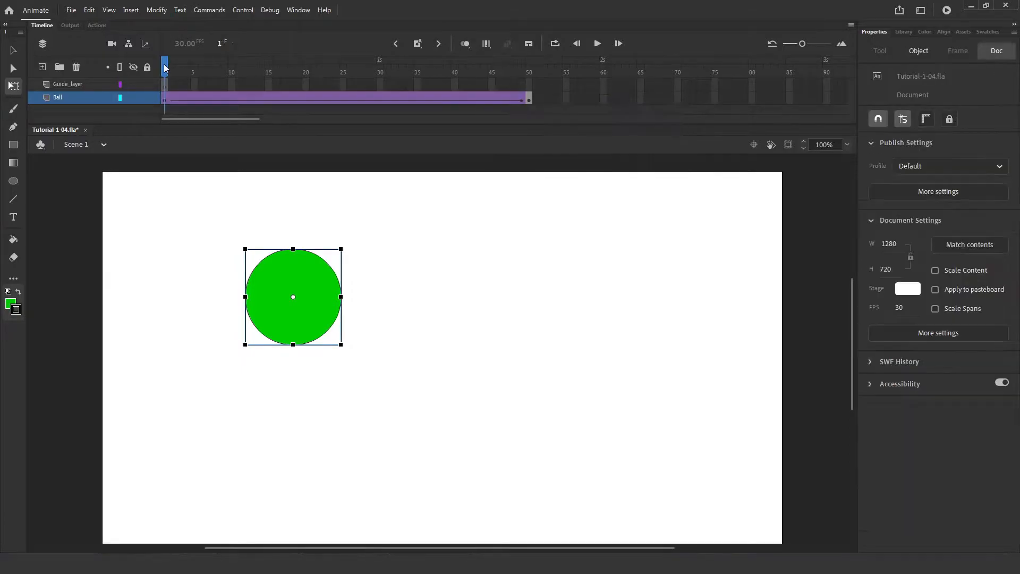
key("Return")
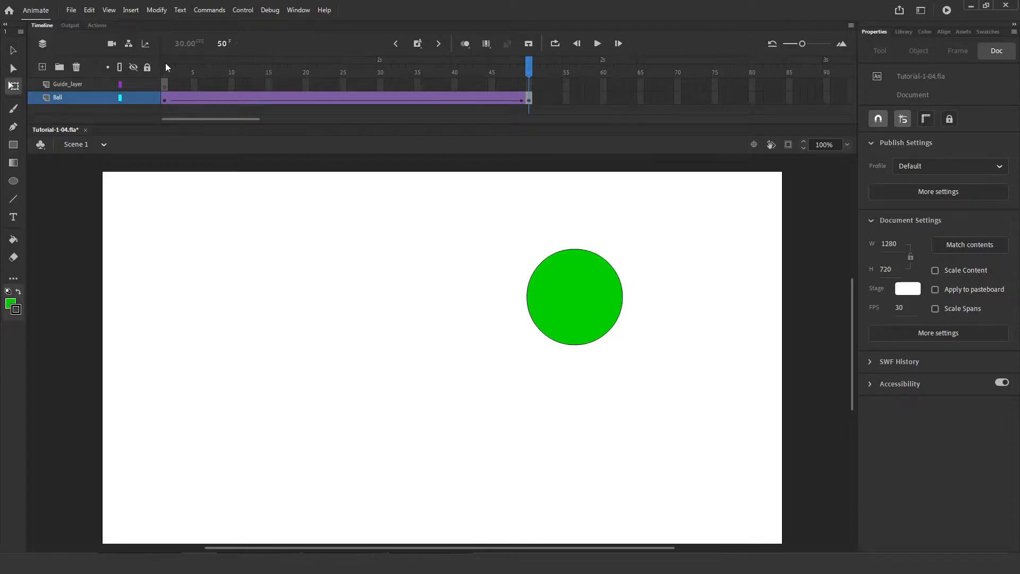
key("Return")
Extend Guide_layer to frame 50 and preview the animation.
left_click(528, 84)
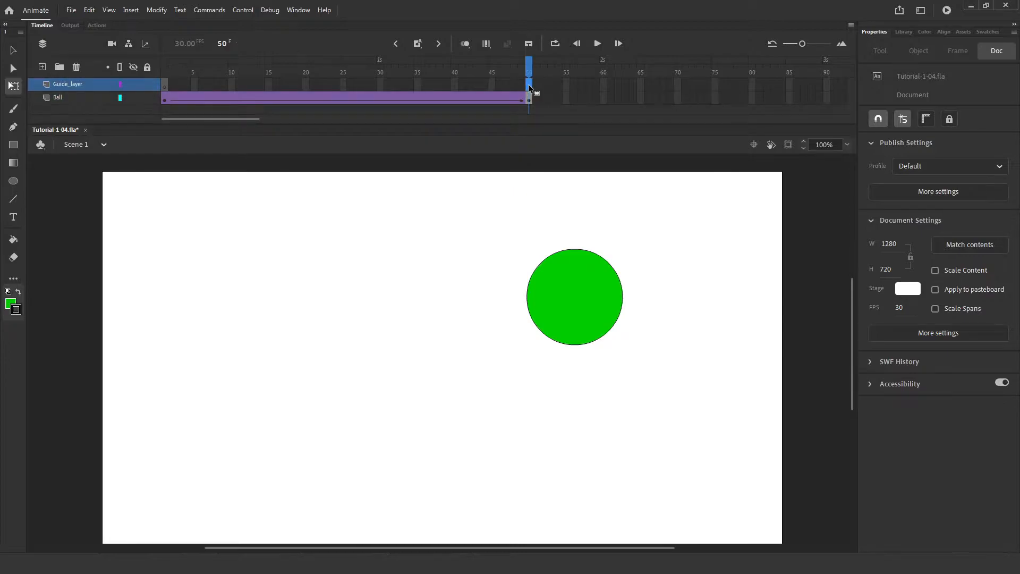
double_click(528, 84)
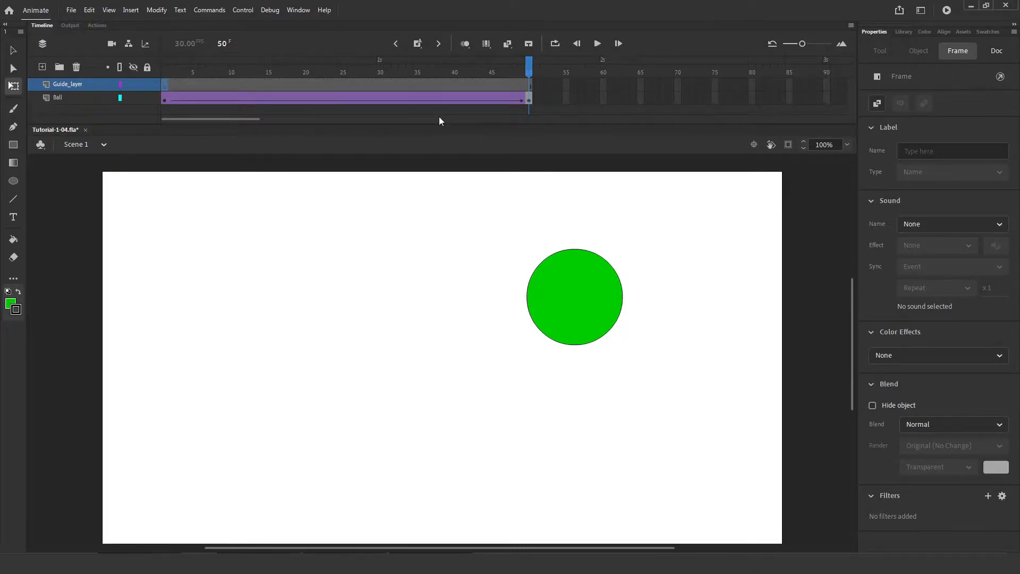
key("Return")
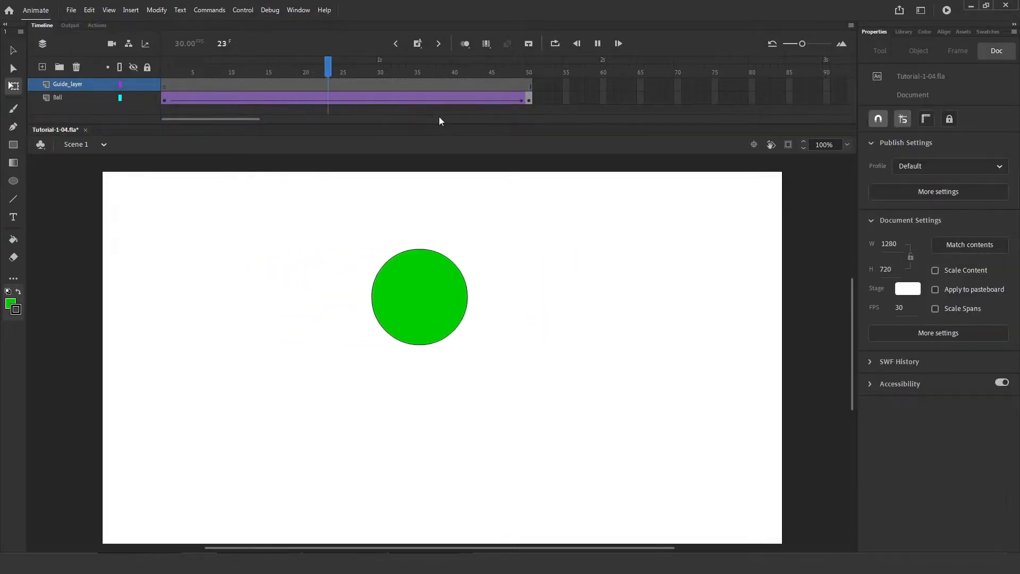
key("n")
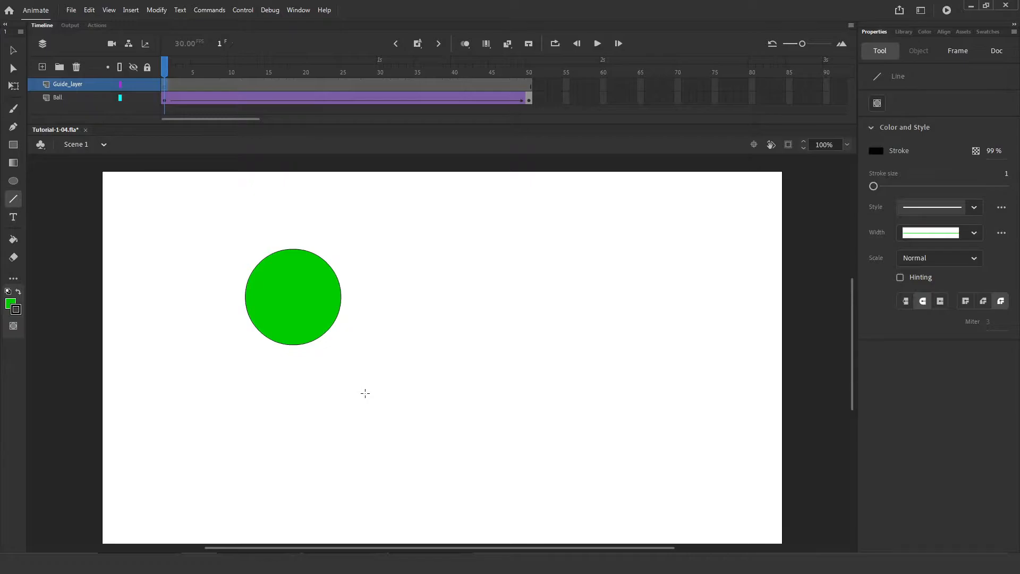
Draw a zigzag-then-curved line on Guide_layer from the ball's start to its frame-50 position, then play.
key("q")
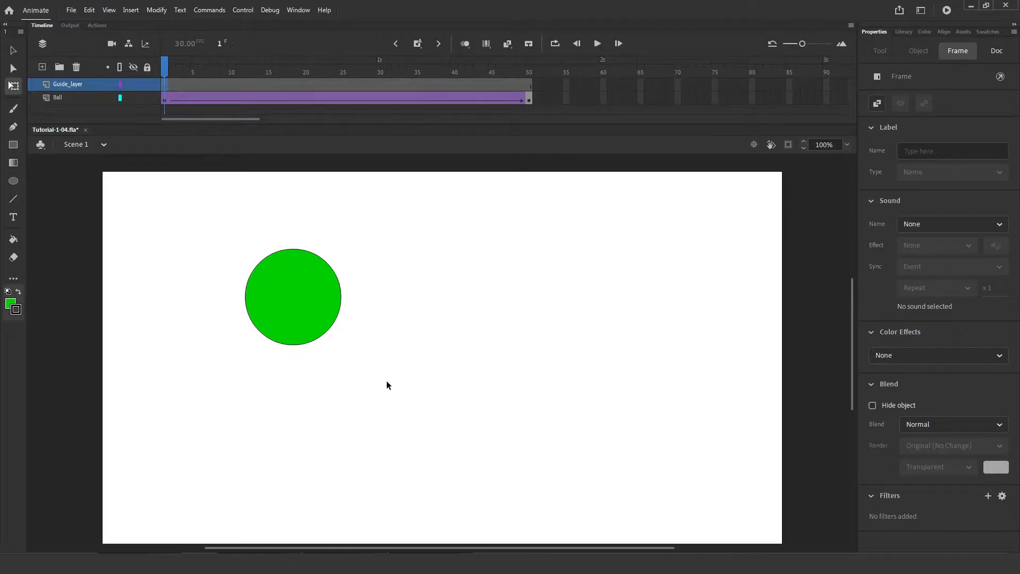
key("n")
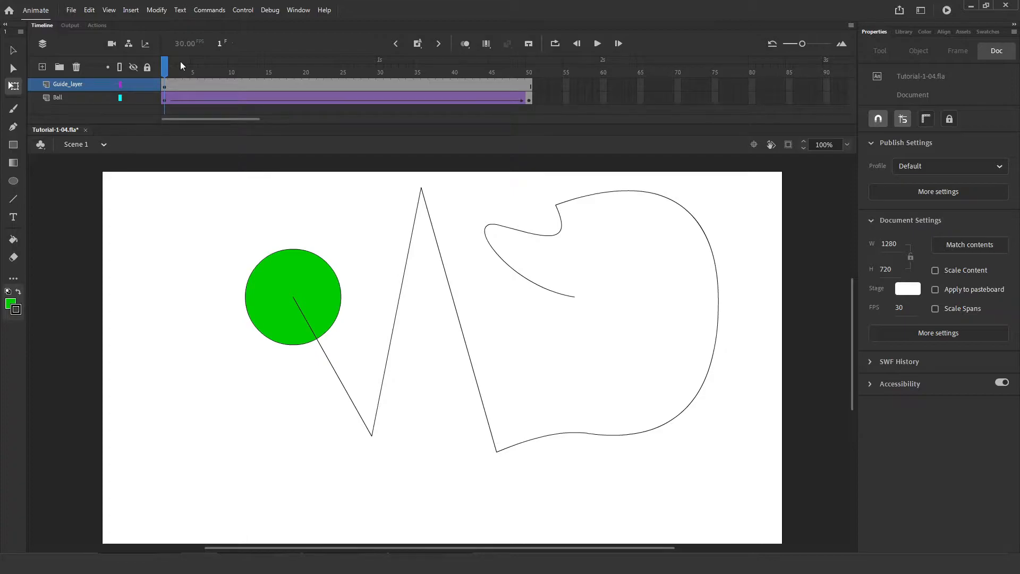
key("Return")
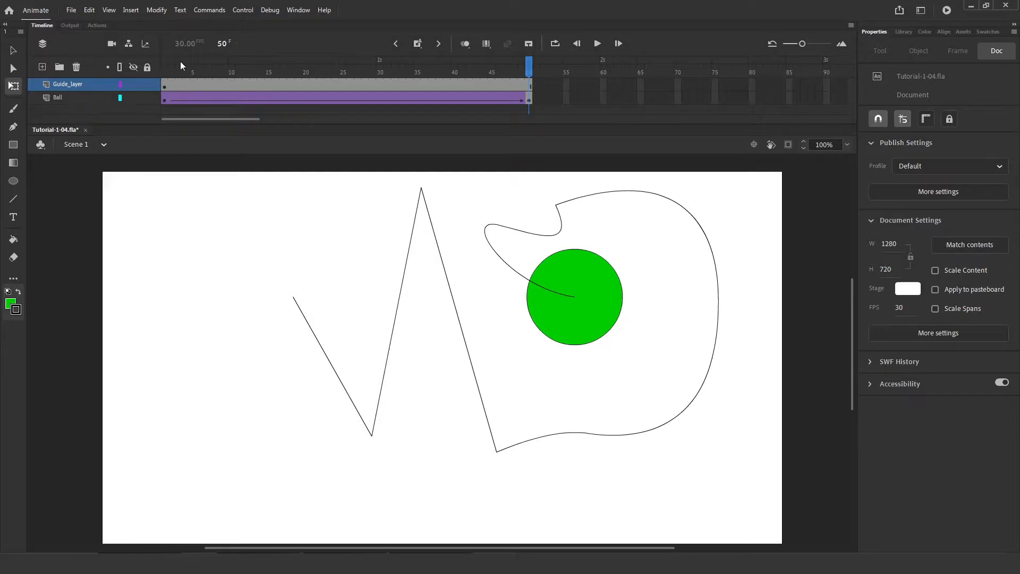
left_click(164, 69)
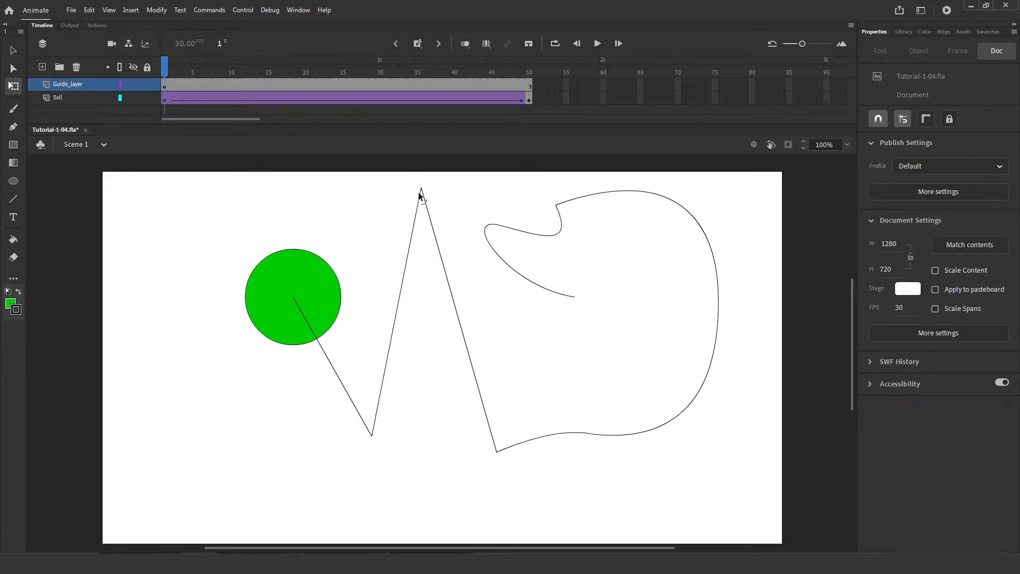
Add and then delete a stray Layer_3, and open Guide_layer's layer properties.
left_click(47, 84)
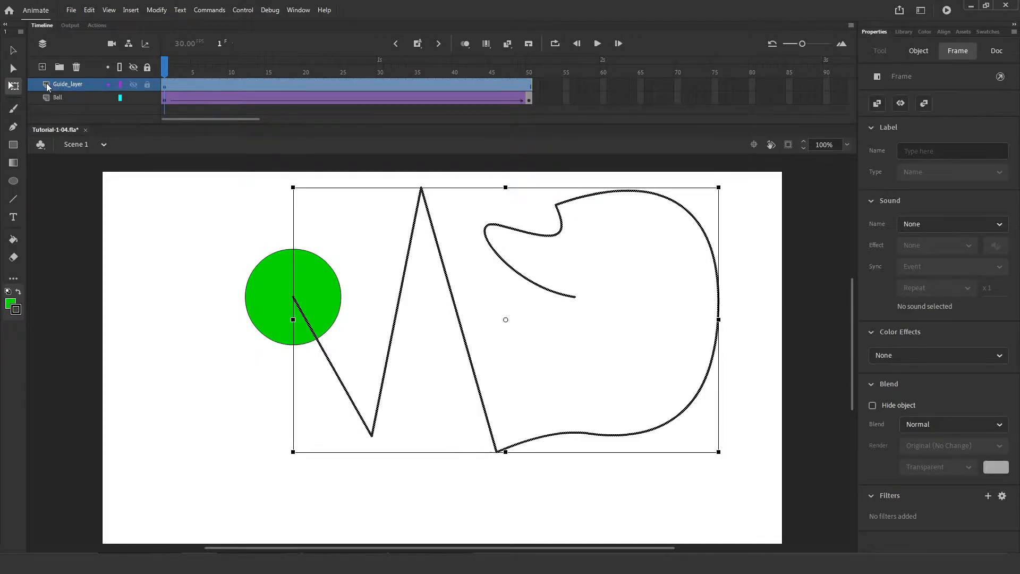
left_click(42, 66)
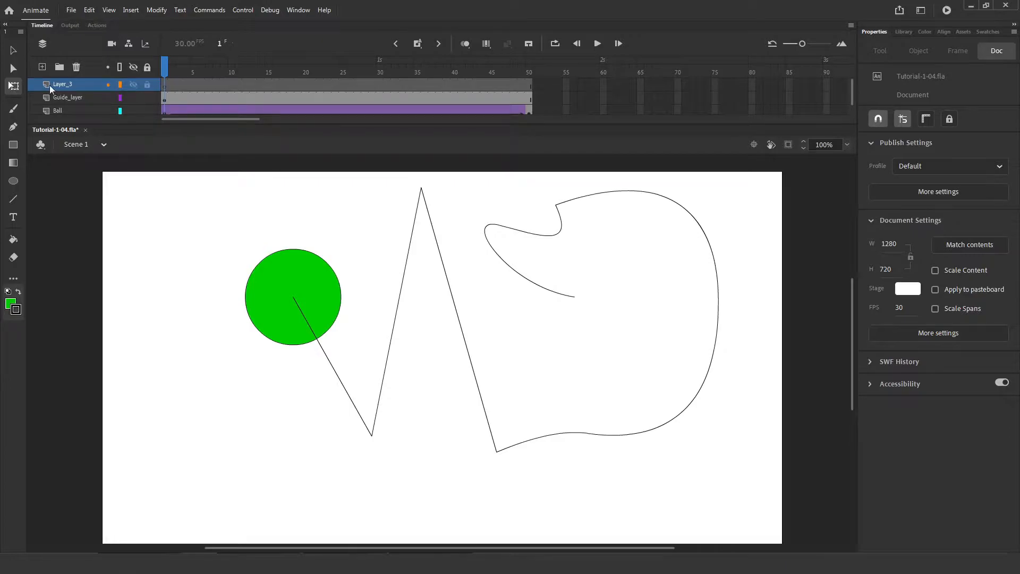
left_click(77, 66)
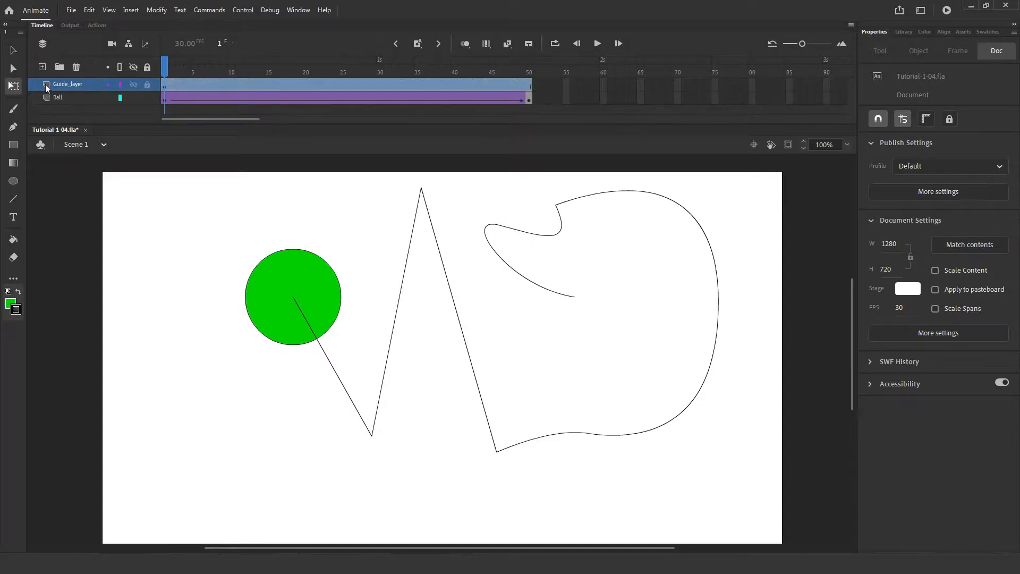
double_click(45, 84)
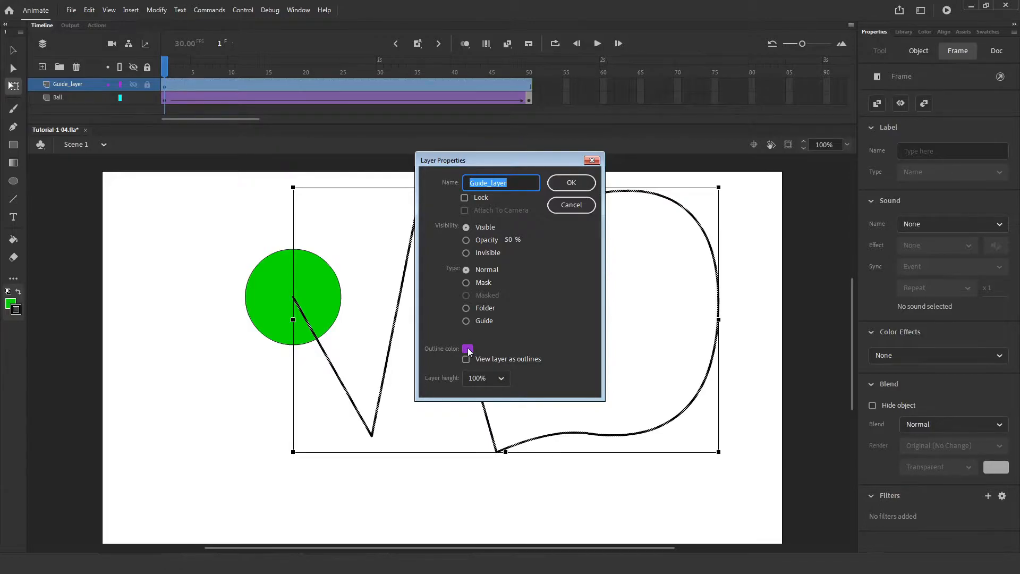
Change Guide_layer's type from Normal to Guide and confirm.
left_click(467, 325)
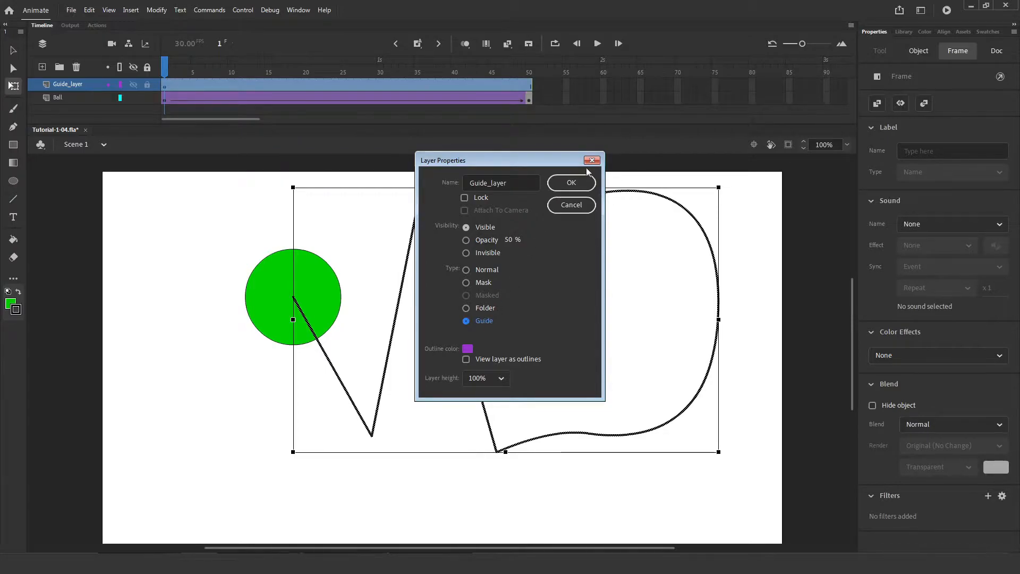
left_click(579, 183)
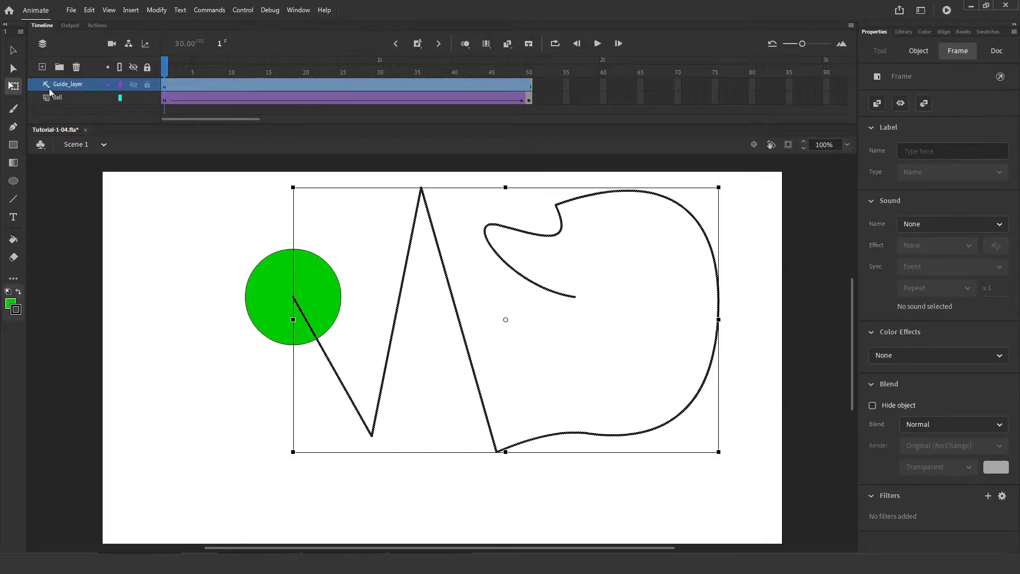
Preview the tween, then drag the Ball layer onto Guide_layer so the path guides it.
key("Return")
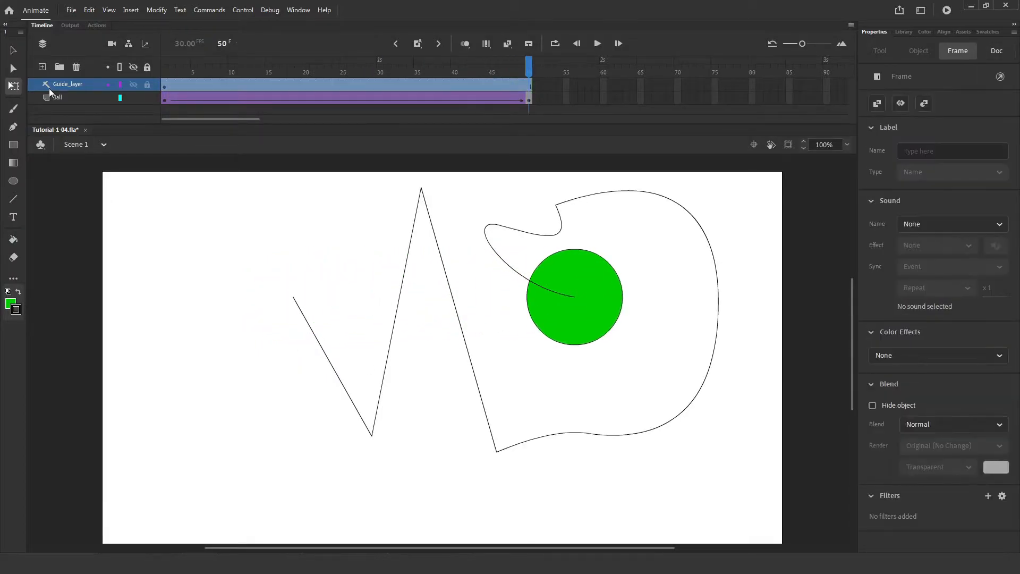
left_click(162, 72)
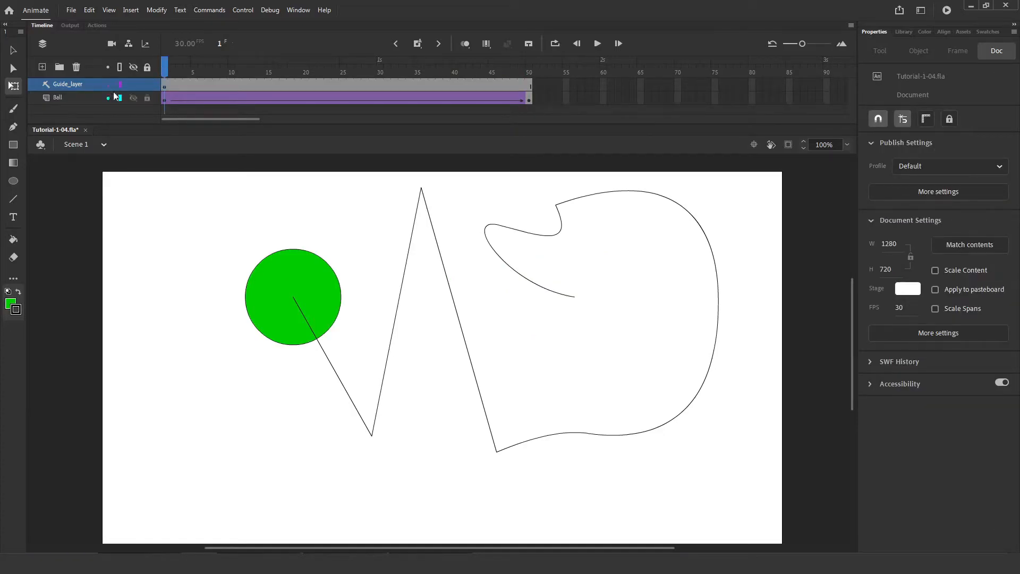
left_click(46, 101)
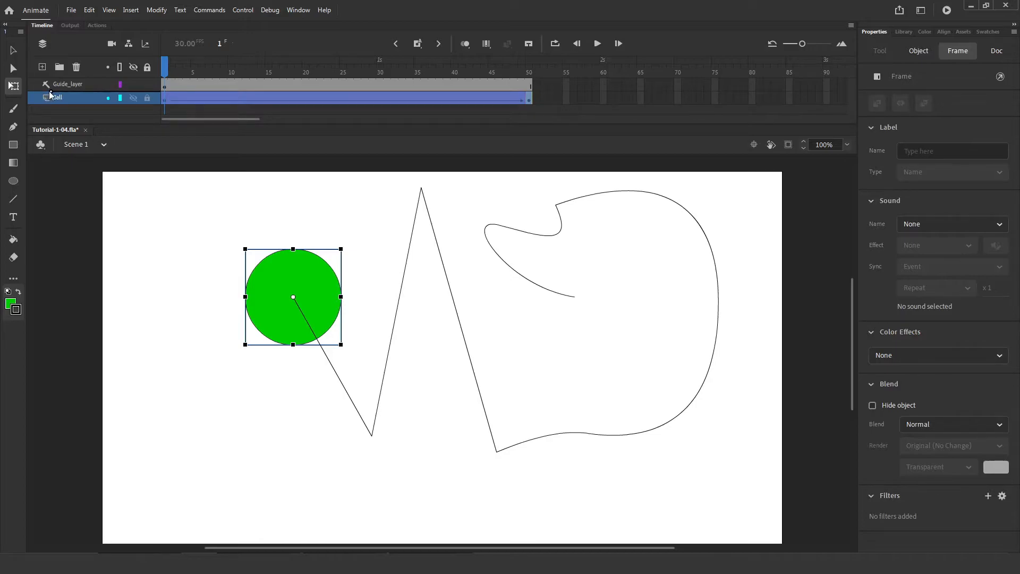
left_click_drag(51, 94, 47, 90)
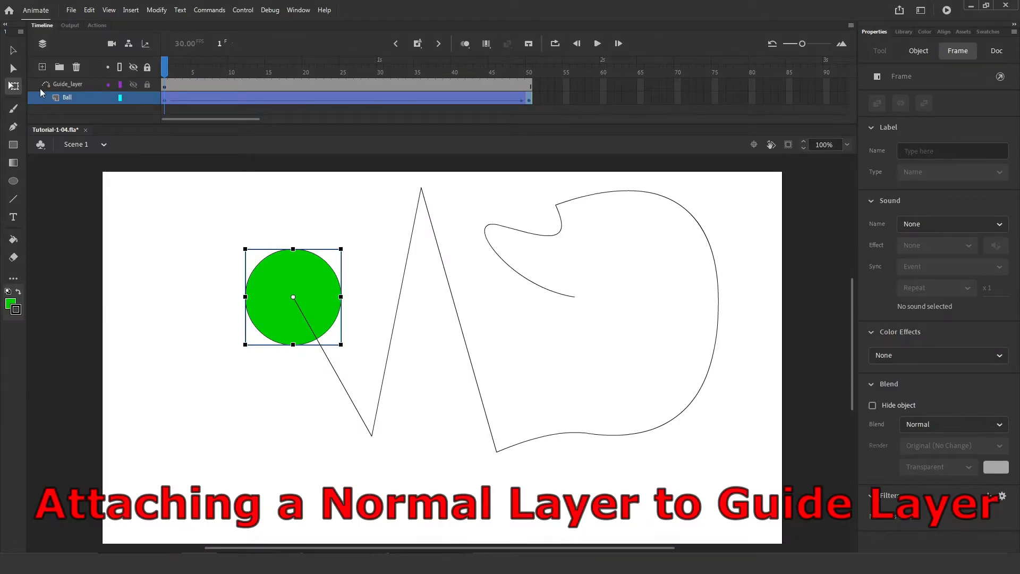
Play and scrub the ball along the guide path, then play the extended 90-frame tween.
key("Return")
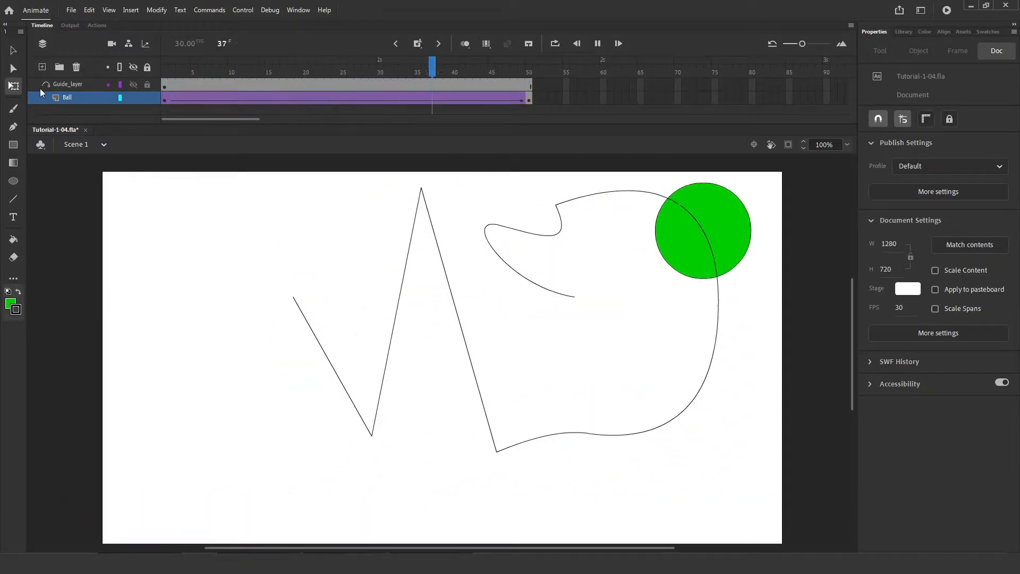
left_click(529, 66)
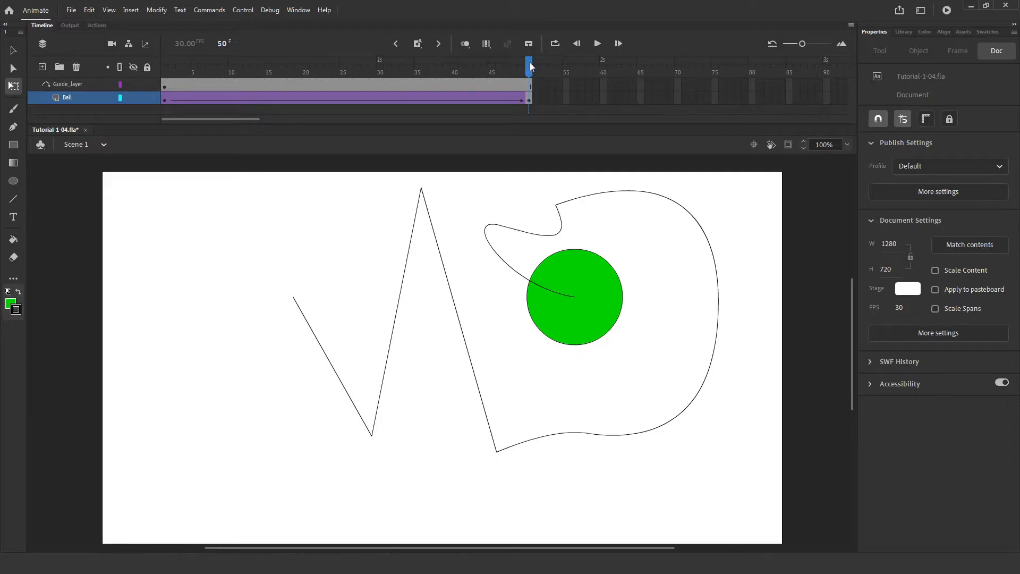
left_click_drag(530, 66, 477, 65)
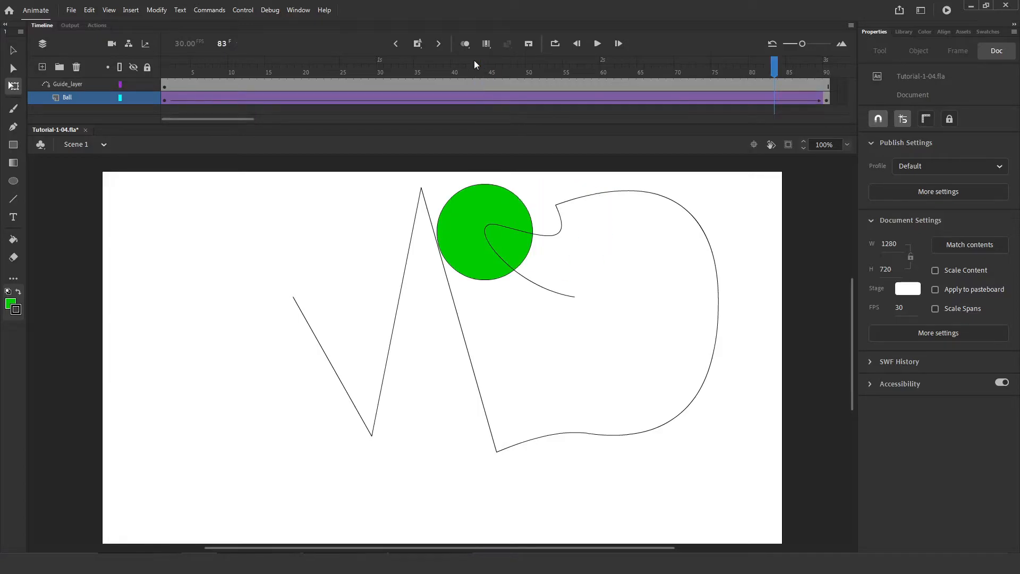
left_click(165, 67)
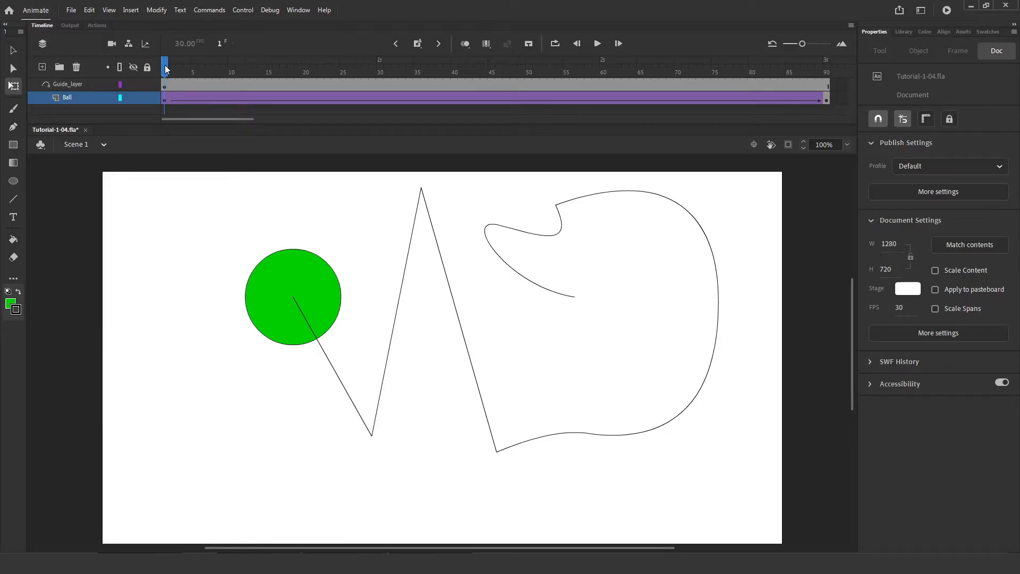
key("Return")
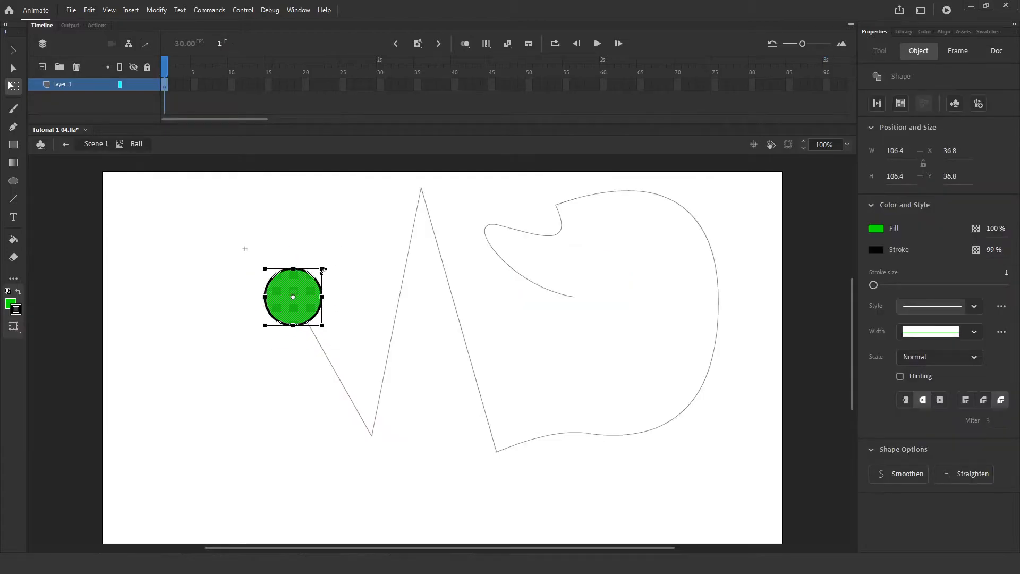
Shrink the Ball symbol's circle to a small 30.85-wide dot and replay in Scene 1.
left_click_drag(323, 270, 306, 289)
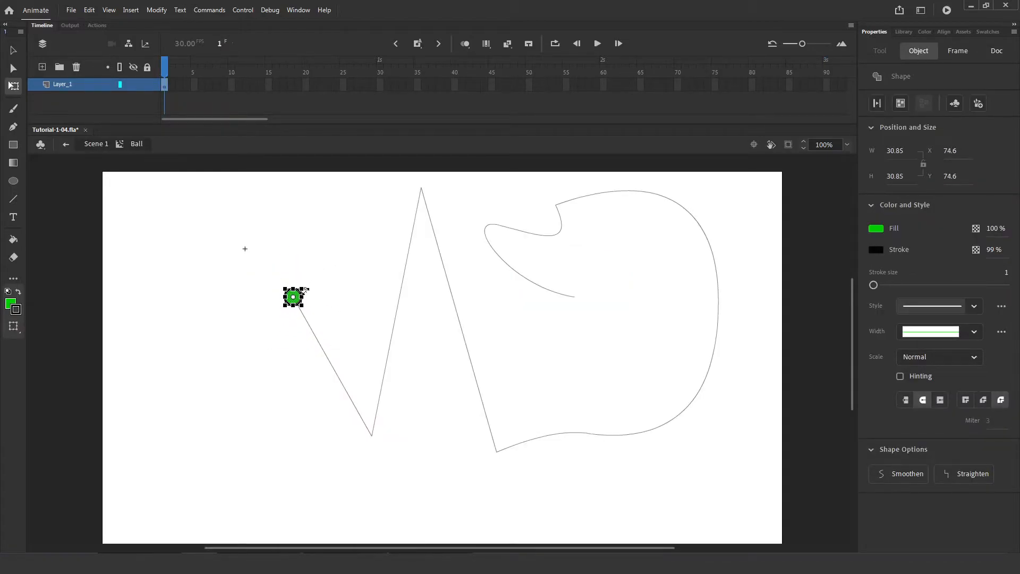
double_click(327, 212)
key("Return")
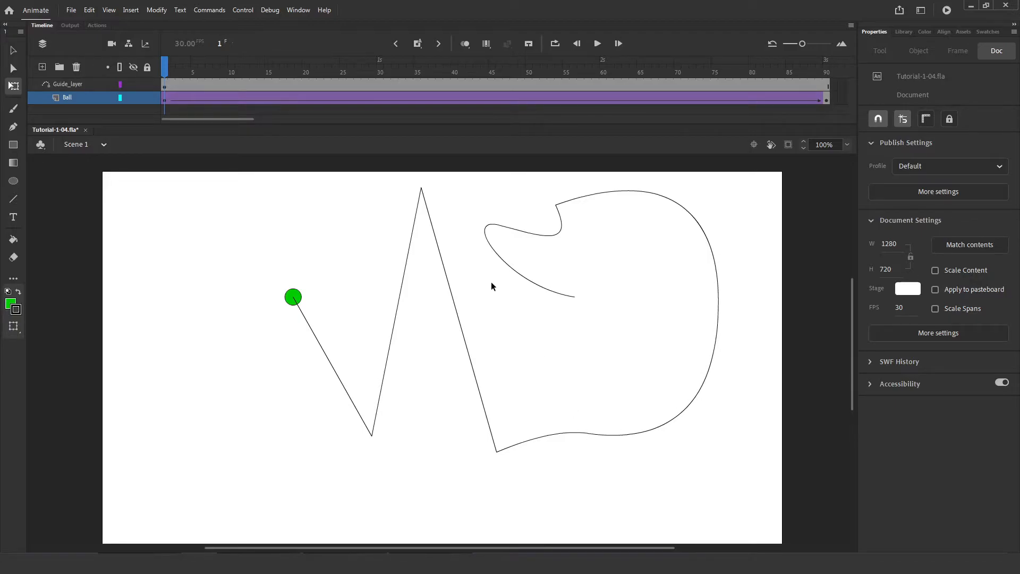
Bend the path's straight zigzag lines into curves, fold and spike the big loop, then play.
left_click_drag(328, 361, 231, 422)
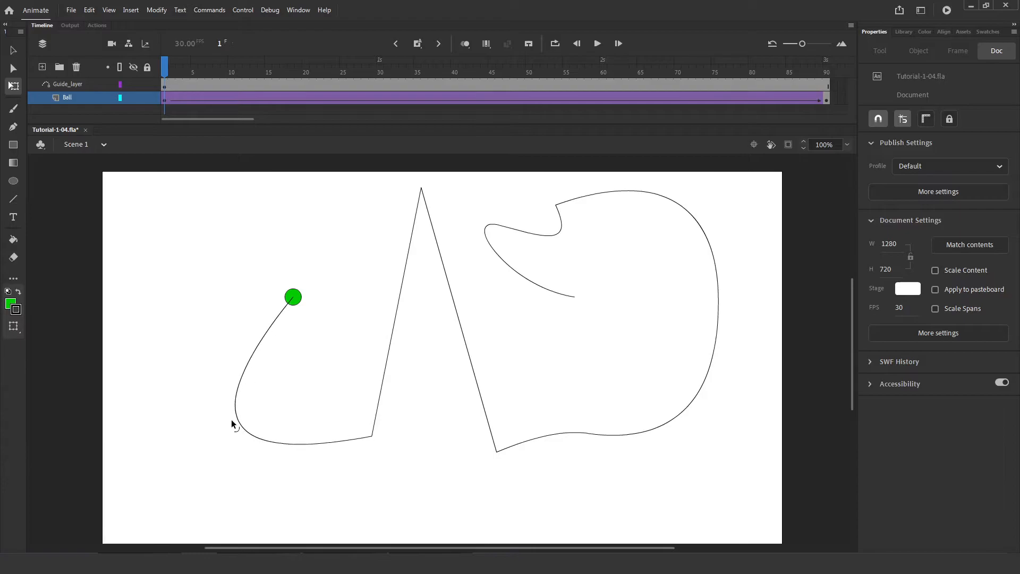
left_click_drag(388, 349, 332, 297)
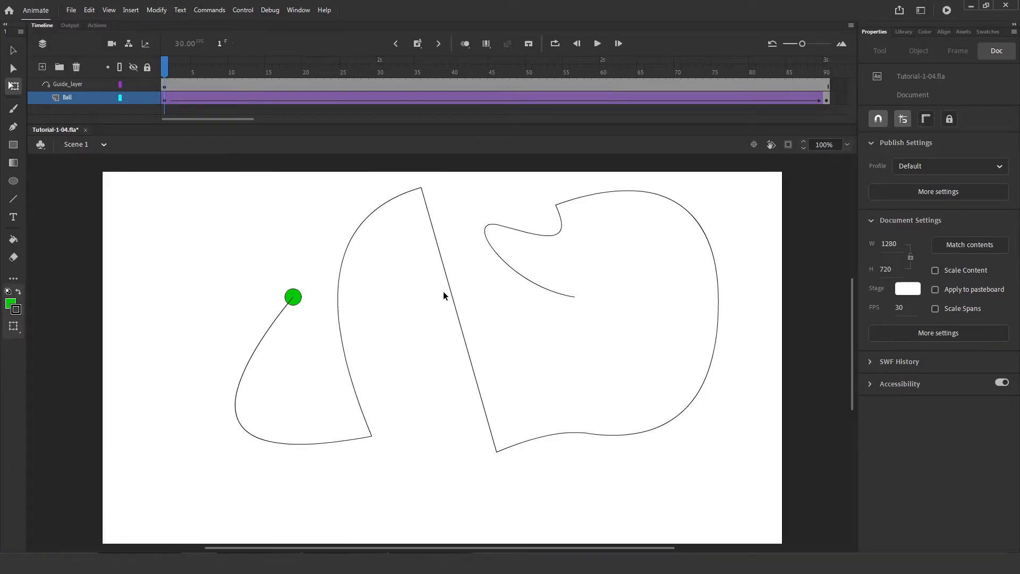
left_click_drag(448, 296, 369, 314)
left_click_drag(599, 437, 482, 332)
left_click_drag(718, 283, 757, 211)
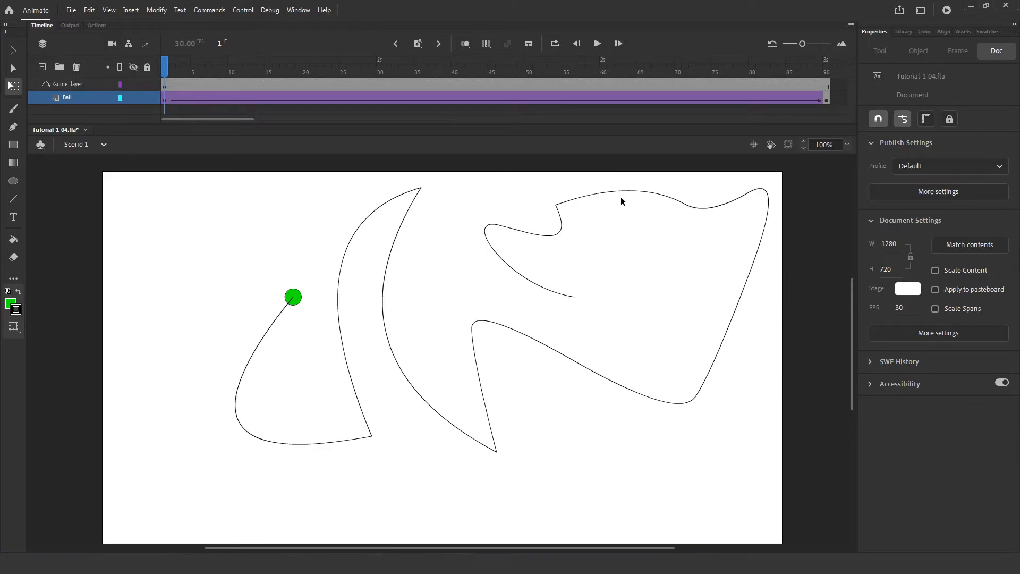
left_click_drag(619, 191, 598, 229)
left_click_drag(537, 236, 499, 190)
left_click_drag(485, 247, 447, 274)
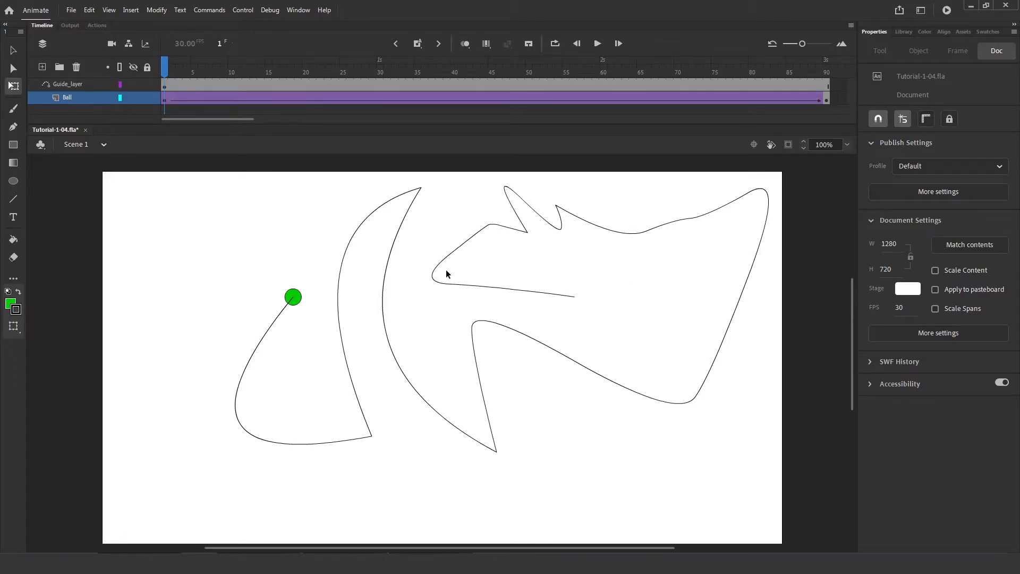
key("Return")
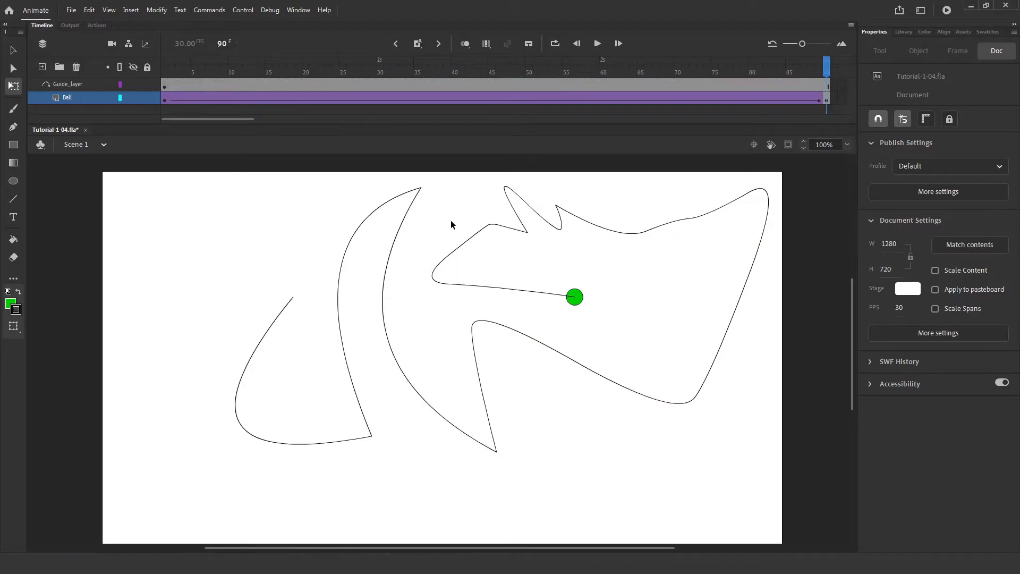
left_click_drag(67, 98, 58, 81)
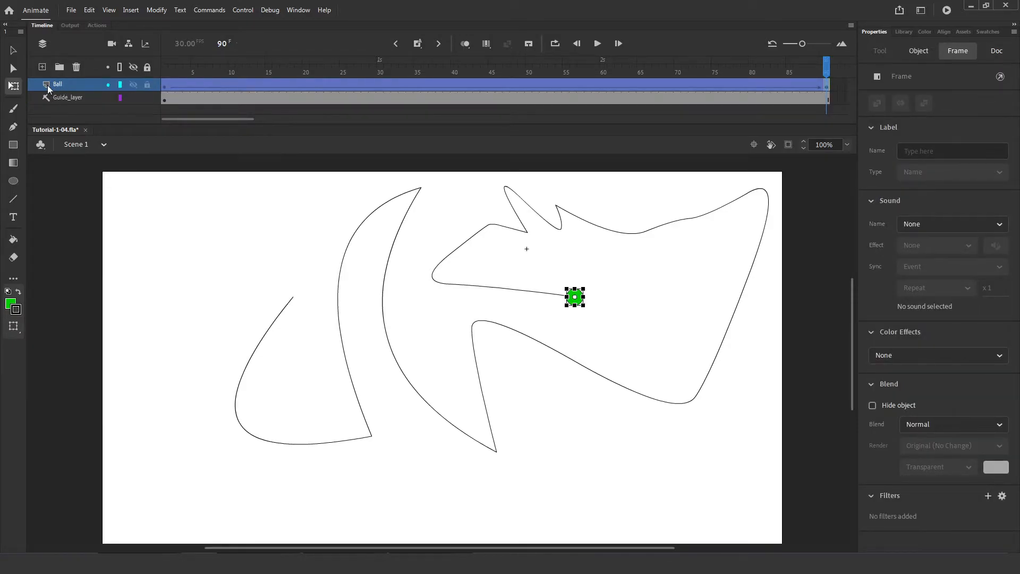
key("Return")
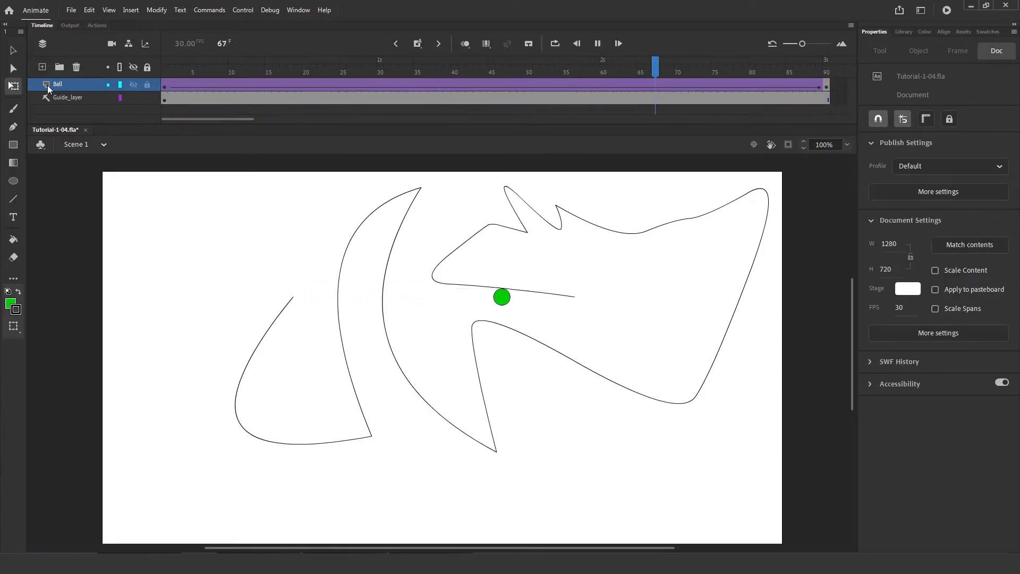
left_click_drag(47, 85, 63, 107)
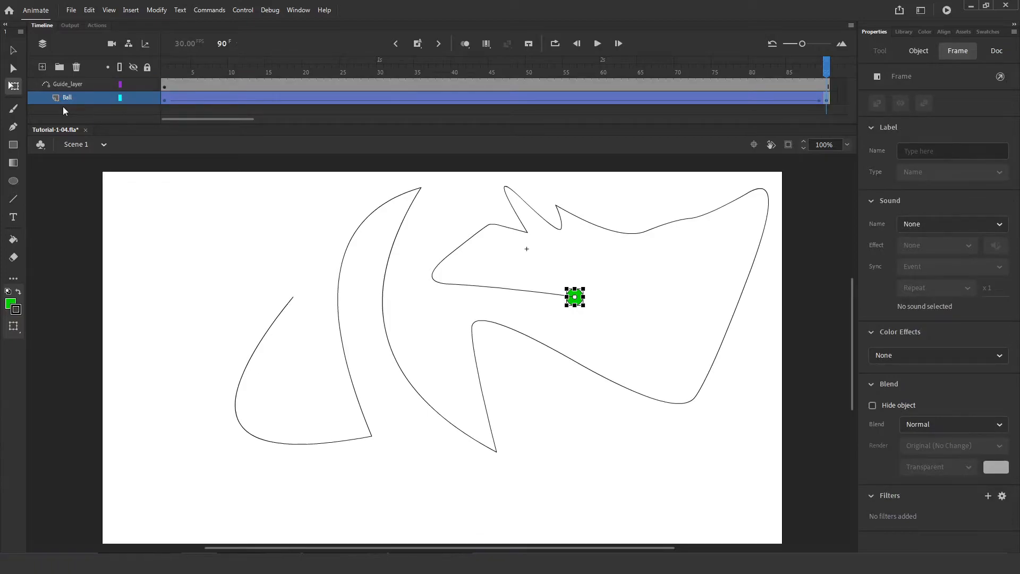
Replay the guided tween, select its end frame, and undo back to the small round ball.
key("Return")
left_click(835, 126)
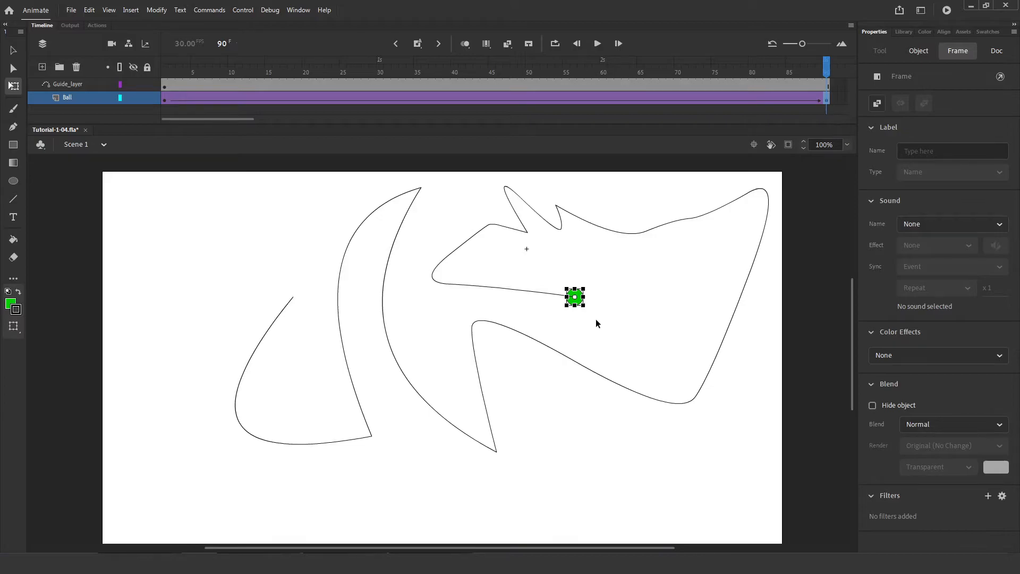
key("ctrl+z")
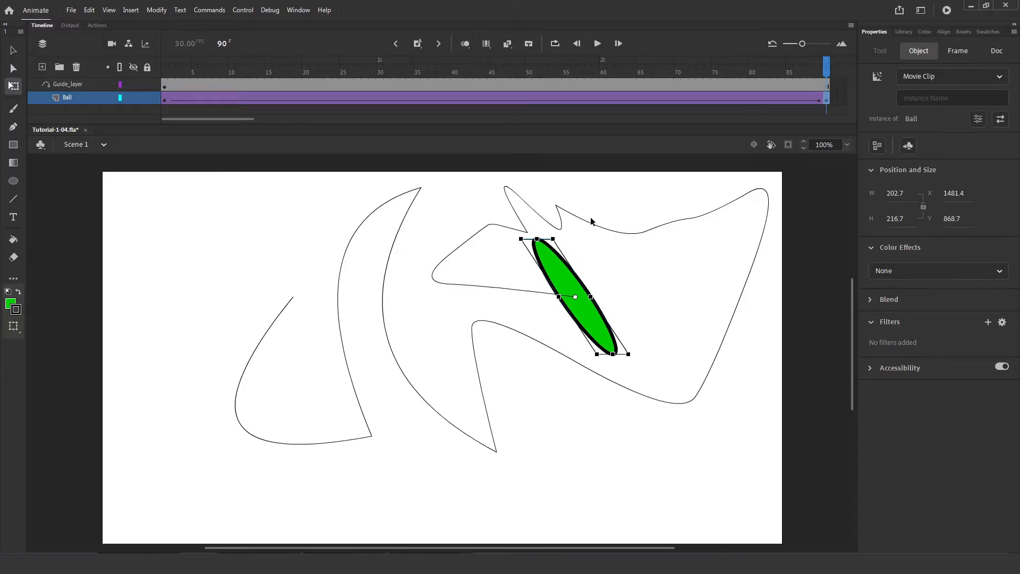
key("Return")
key("ctrl+z")
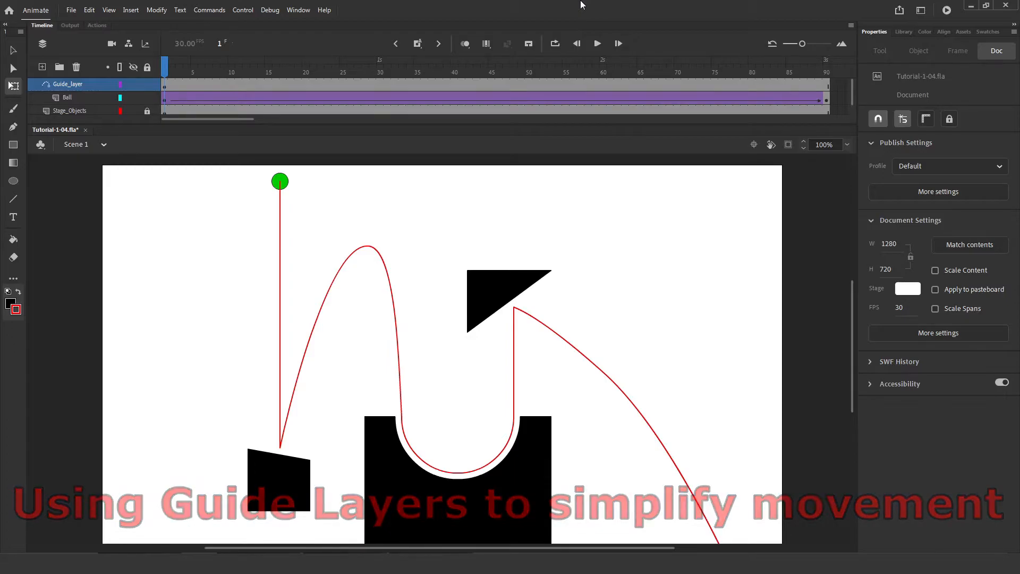
left_click(66, 98)
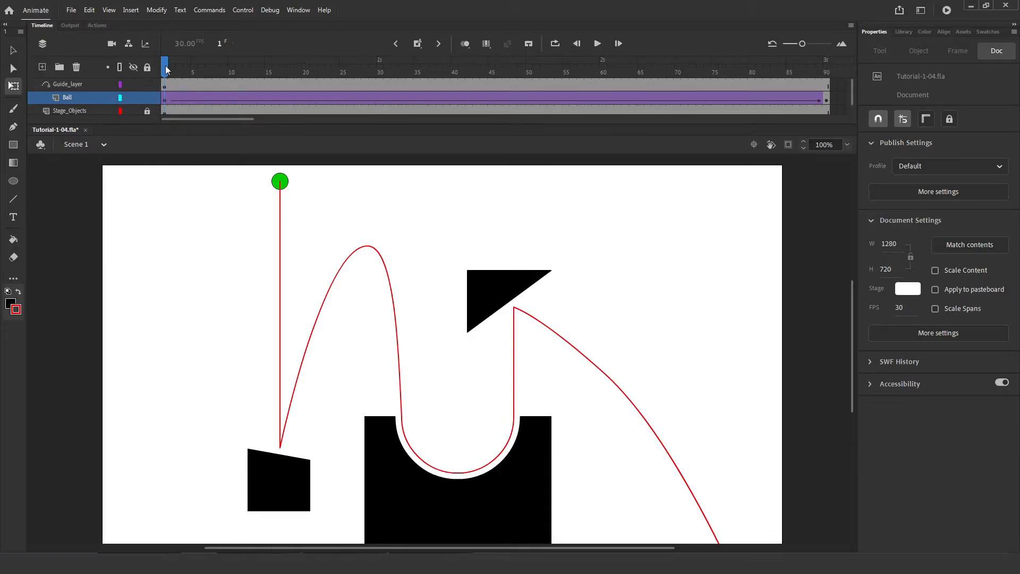
key("Return")
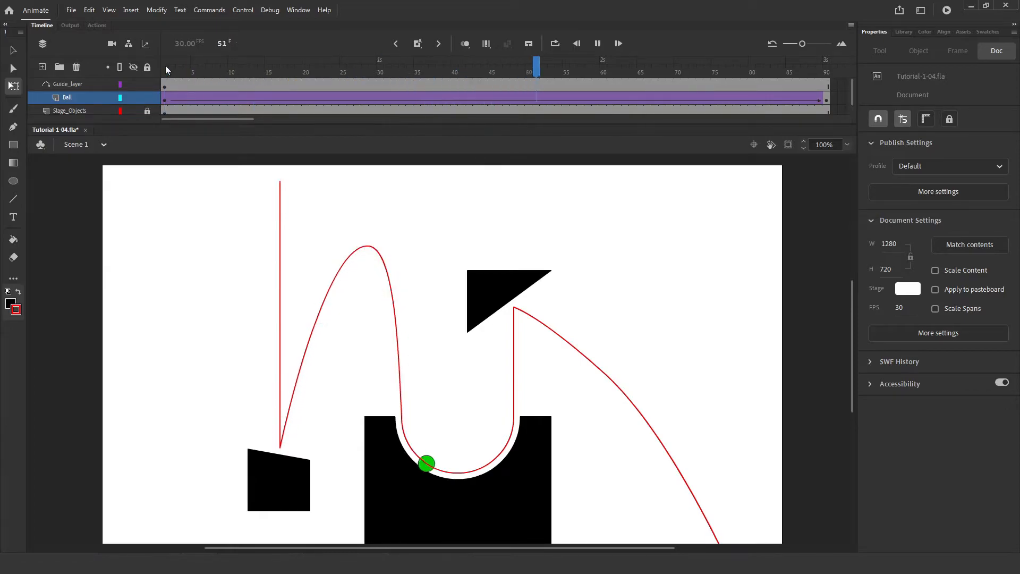
key("Return")
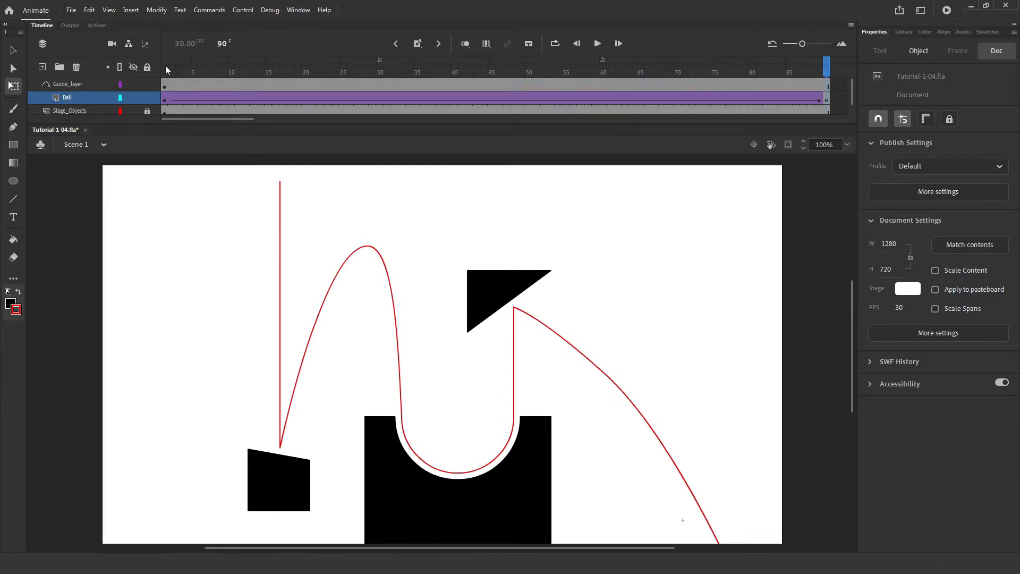
key("Return")
Insert a keyframe at frame 15, drag the ball down onto the black block, and replay from frame 1.
left_click(165, 69)
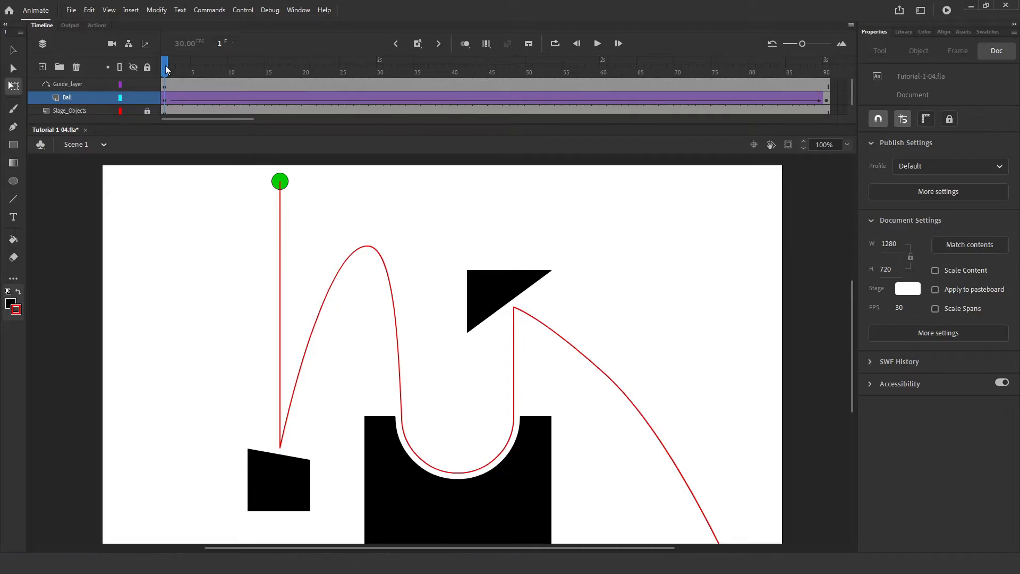
left_click(268, 95)
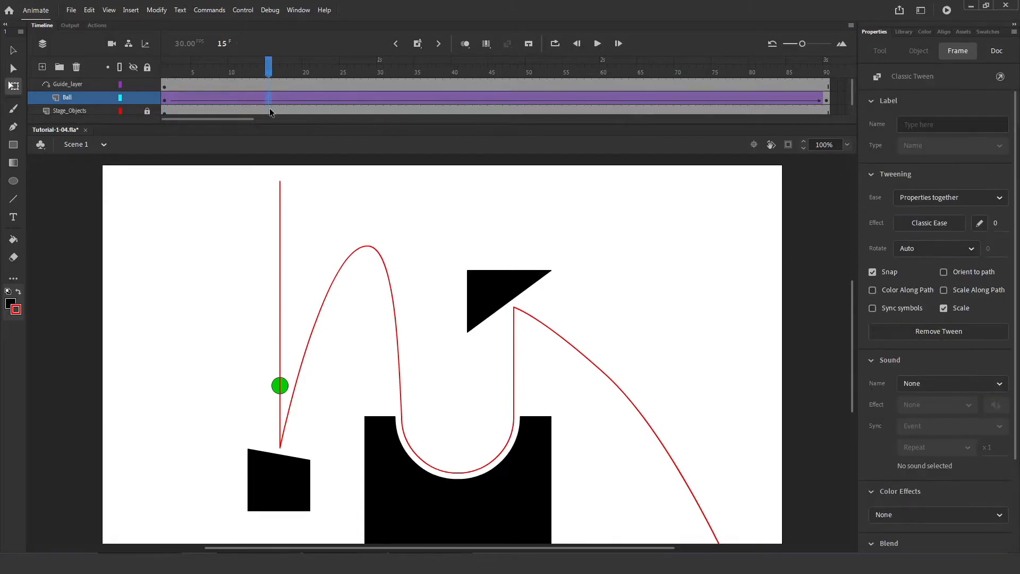
key("F6")
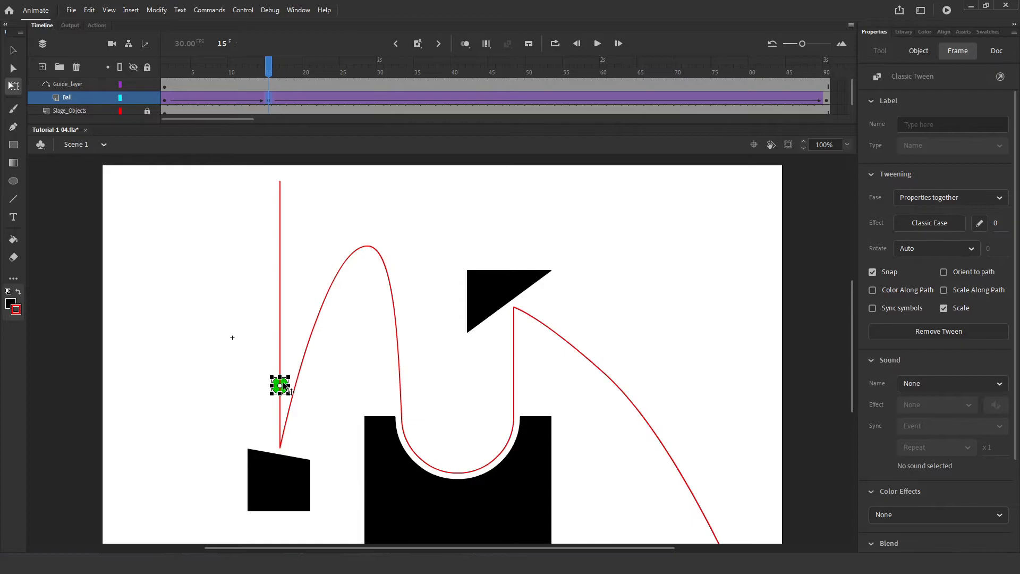
left_click_drag(283, 385, 282, 446)
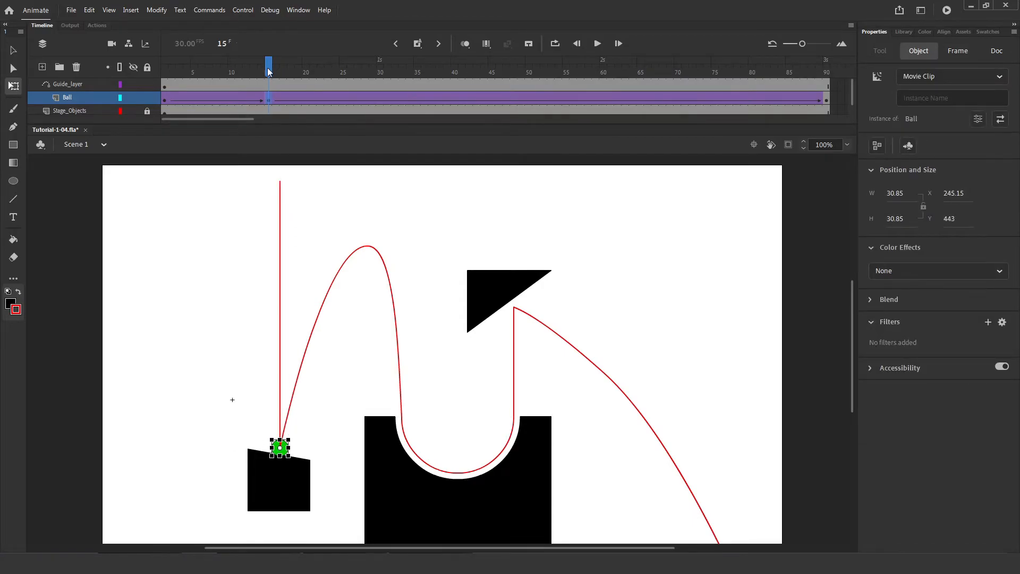
left_click(166, 72)
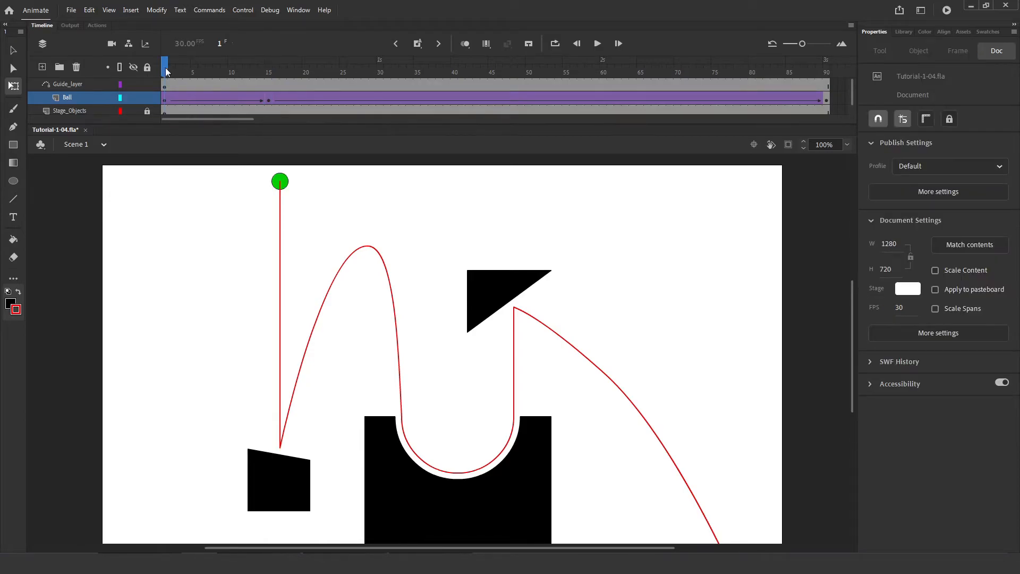
key("Return")
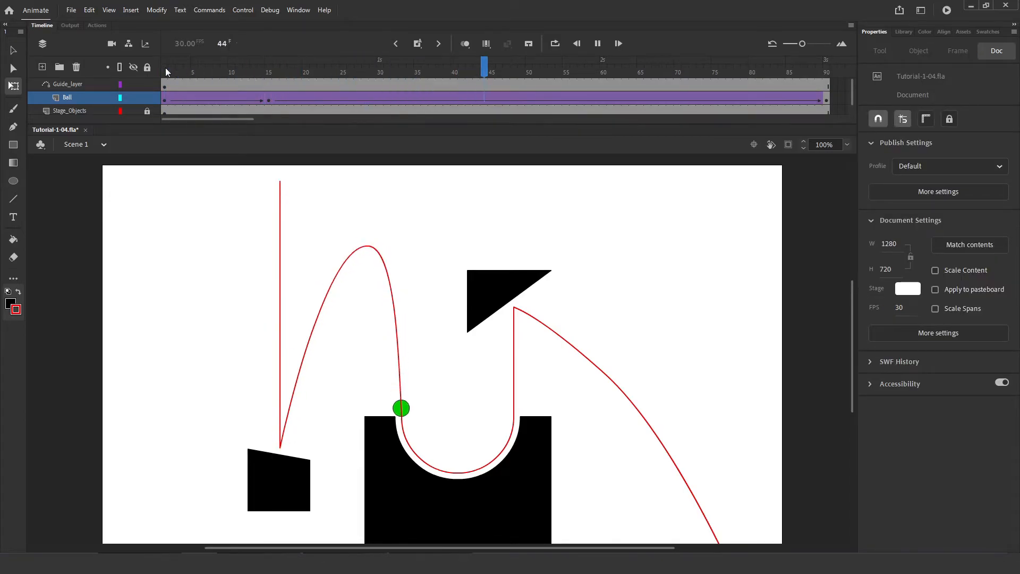
left_click(165, 68)
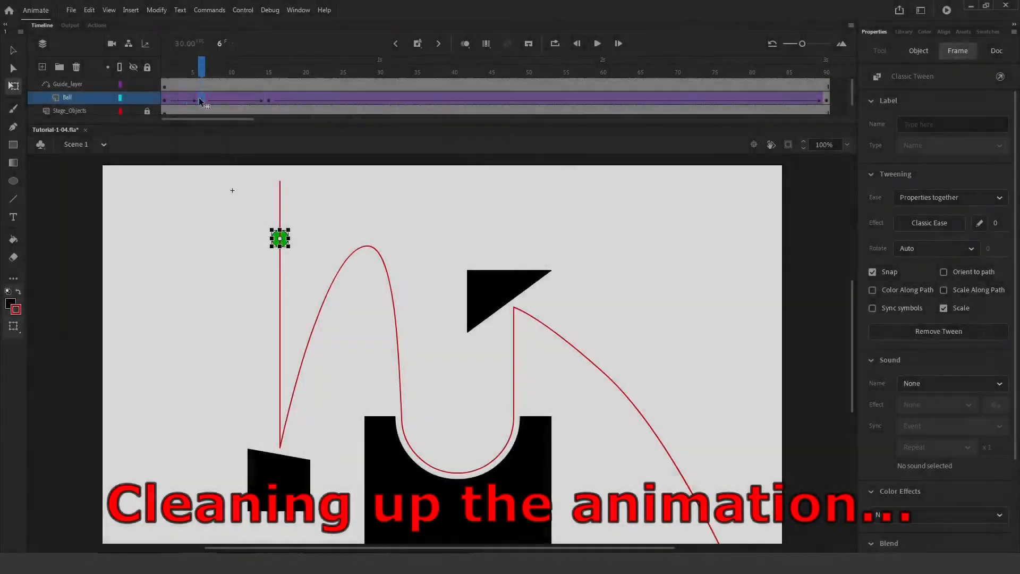
Scrub to frames 15–17, select the ball, and play back the tween to inspect its motion.
left_click_drag(199, 97, 269, 101)
left_click(280, 448)
left_click(290, 431)
left_click(280, 446)
left_click_drag(269, 67, 656, 103)
key("Return")
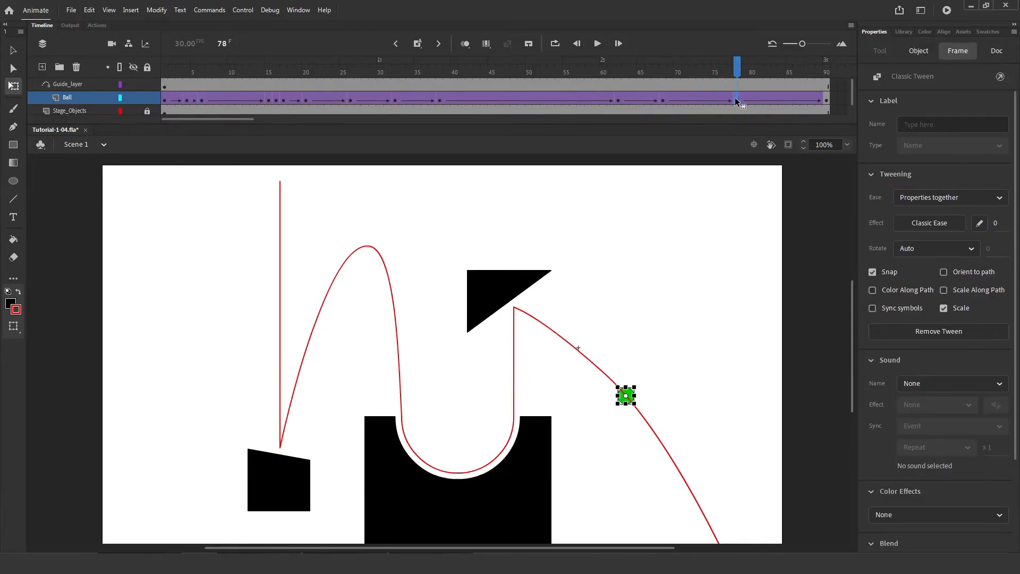
key("Return")
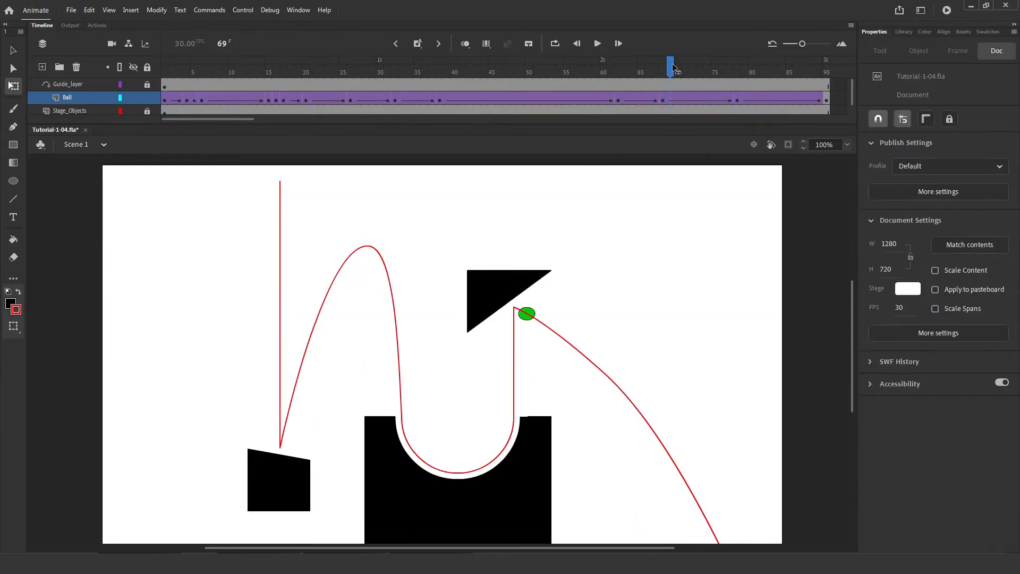
Go to frame 69 on the Ball layer and scrub back to check the ball's path.
scroll(512, 393, "up", 3)
scroll(510, 424, "up", 3)
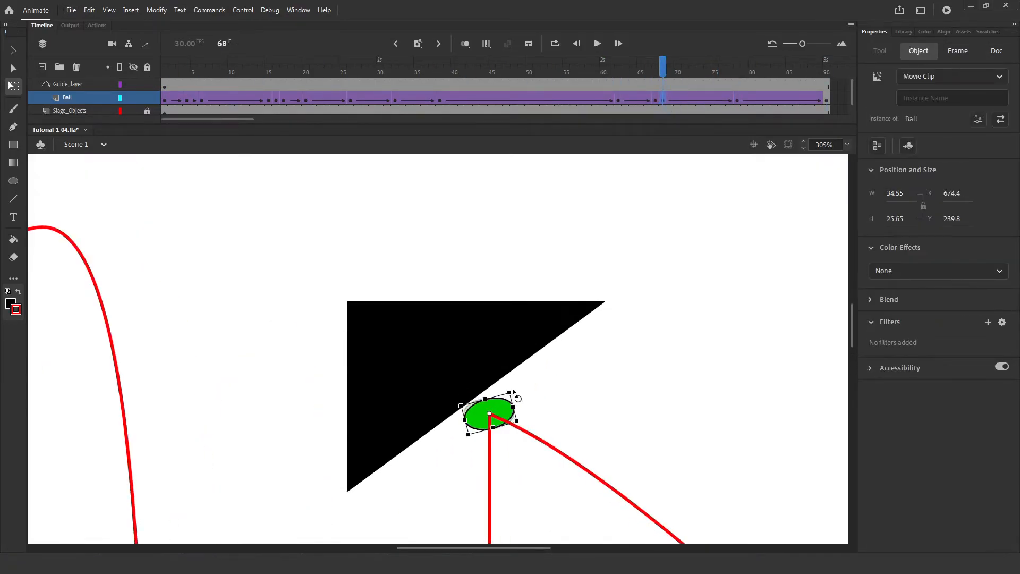
key("period")
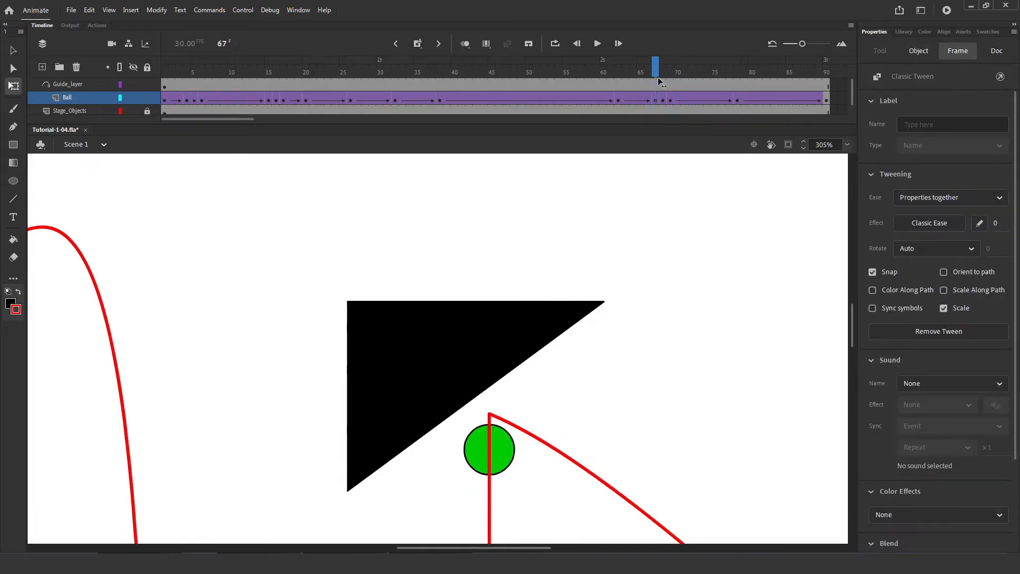
scroll(643, 359, "down", 3)
left_click(670, 101)
left_click_drag(654, 75, 365, 79)
key("ctrl+minus")
Open the frame options at problem frames 24, 47 and 35 on the Ball layer.
right_click(336, 110)
left_click(483, 74)
left_click_drag(467, 100, 343, 110)
right_click(387, 110)
key("Escape")
left_click(353, 98)
right_click(417, 111)
left_click(342, 72)
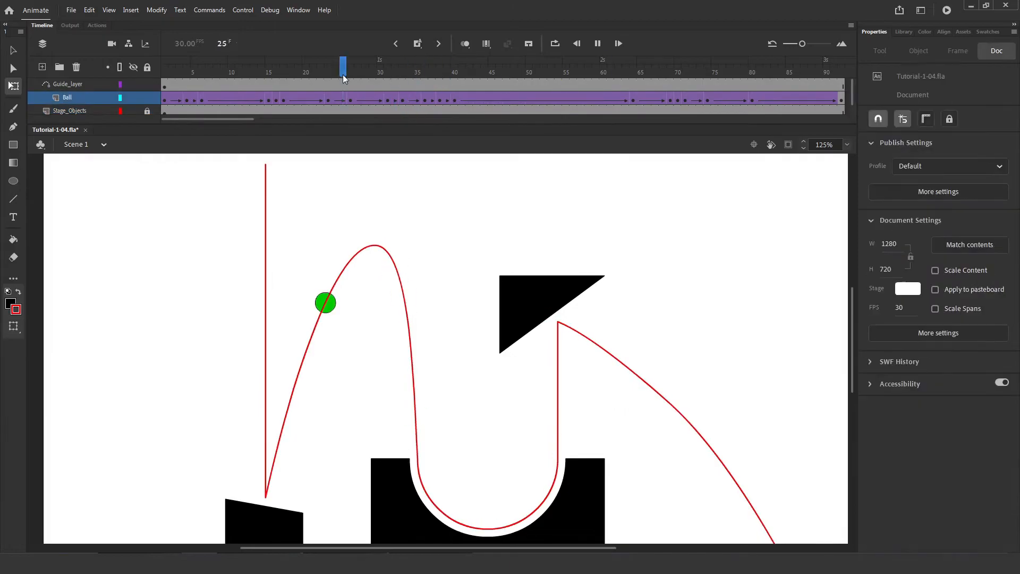
Work on more Ball layer frames around 28, 30 and 43, ending on the red guide path.
left_click(425, 98)
left_click_drag(428, 72, 611, 77)
right_click(550, 98)
left_click(634, 97)
left_click(477, 111)
left_click_drag(320, 72, 380, 71)
left_click(381, 84)
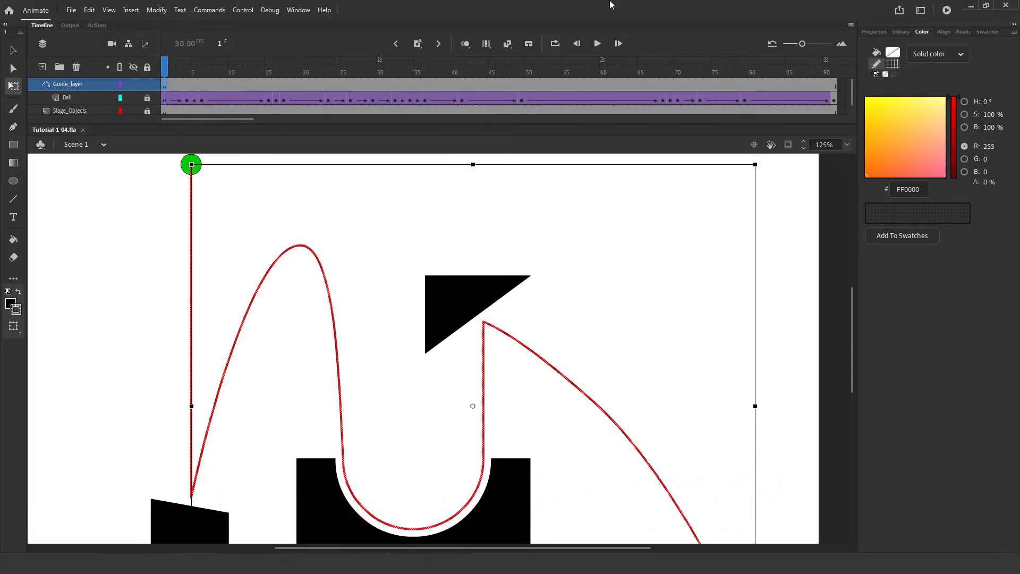
Play the animation with Guide_layer hidden, then show the guide layer again.
left_click(773, 242)
key("Return")
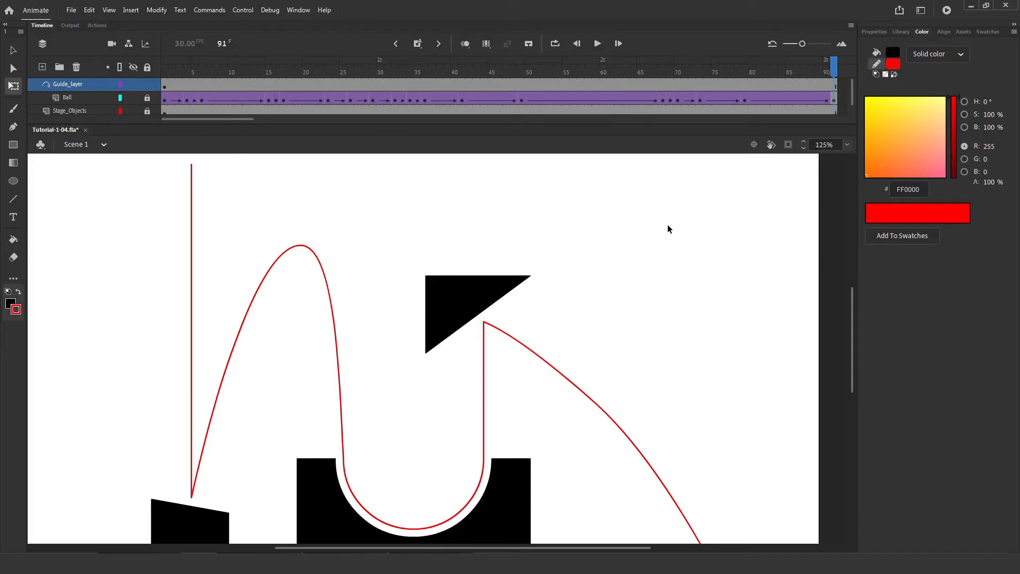
left_click(134, 84)
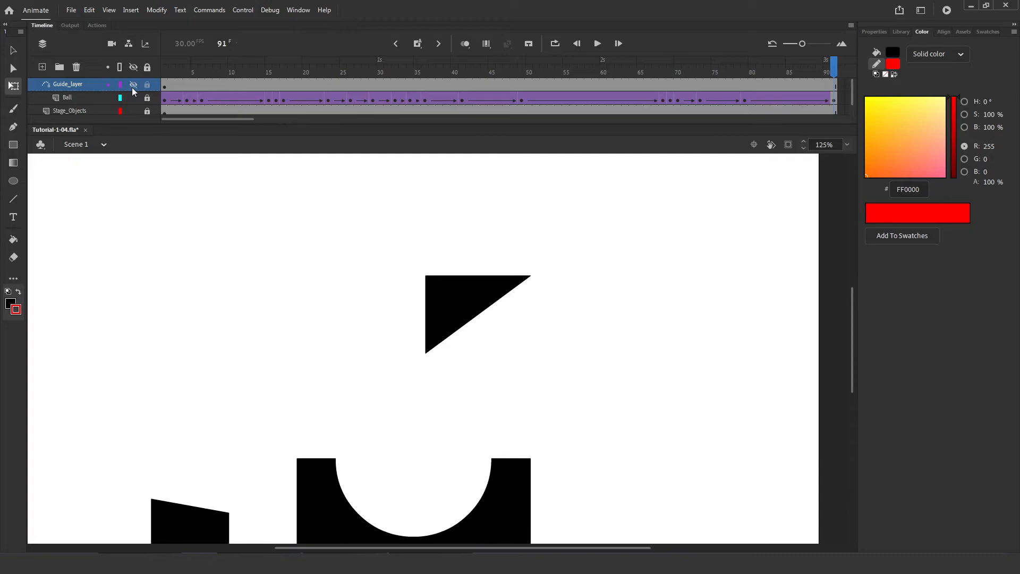
key("Return")
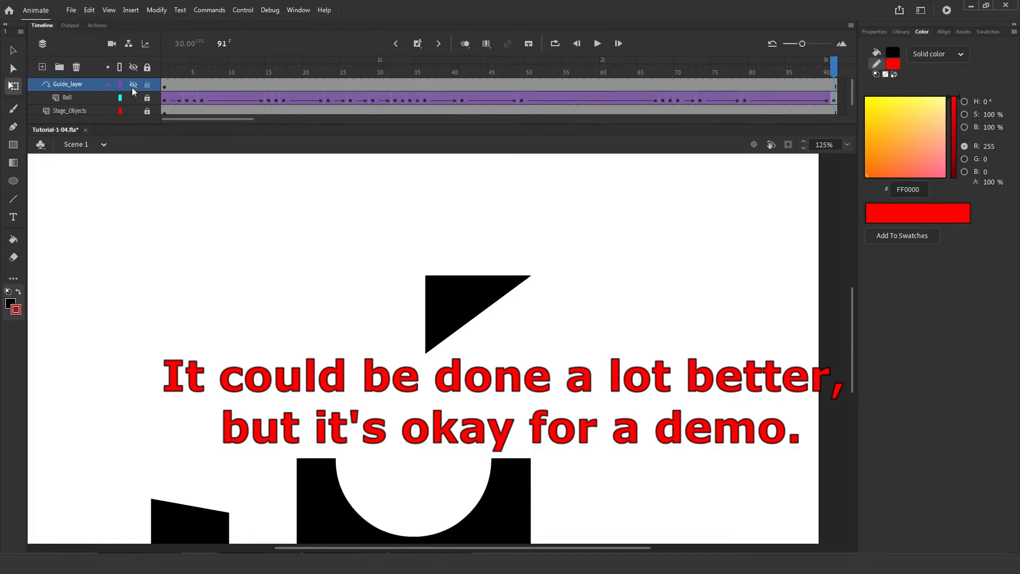
left_click(132, 88)
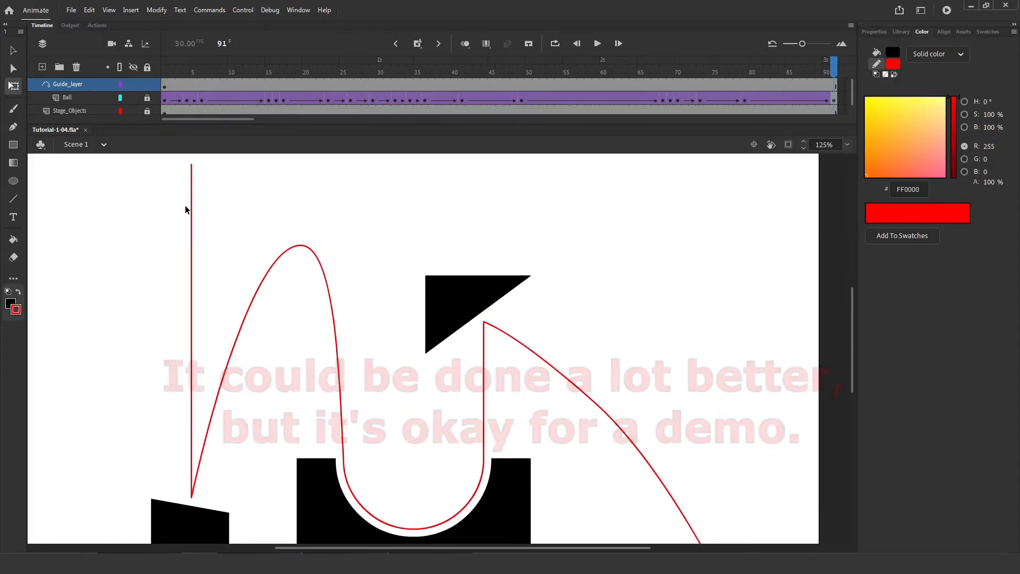
Set the red guide path's stroke alpha to 0% and deselect it.
key("ctrl+a")
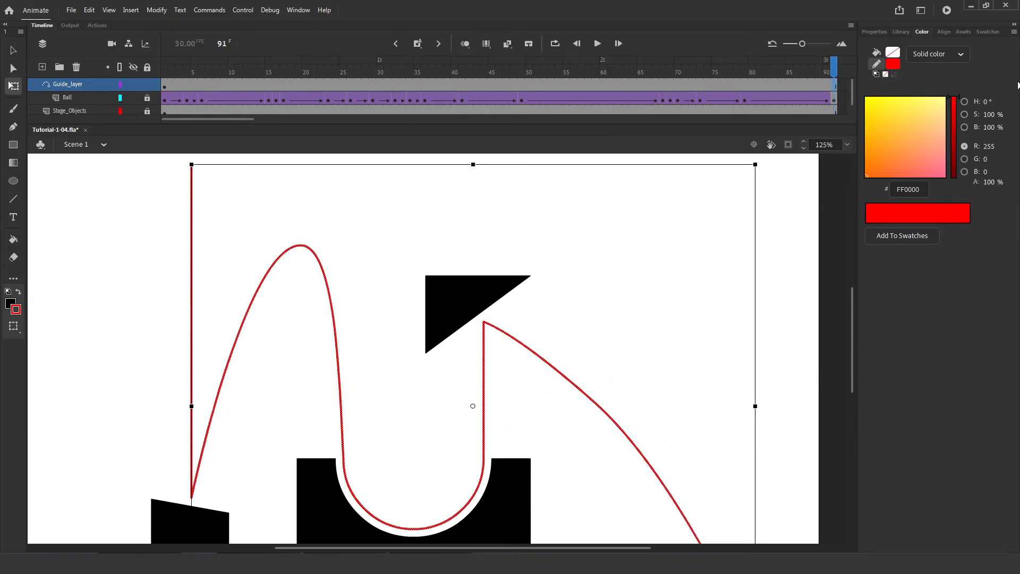
left_click_drag(989, 184, 870, 178)
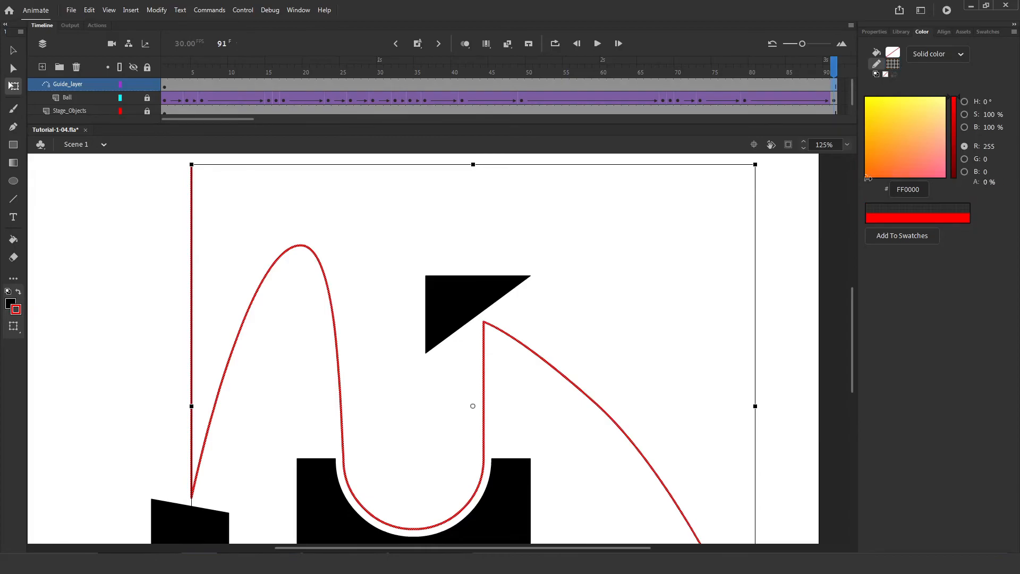
left_click(801, 261)
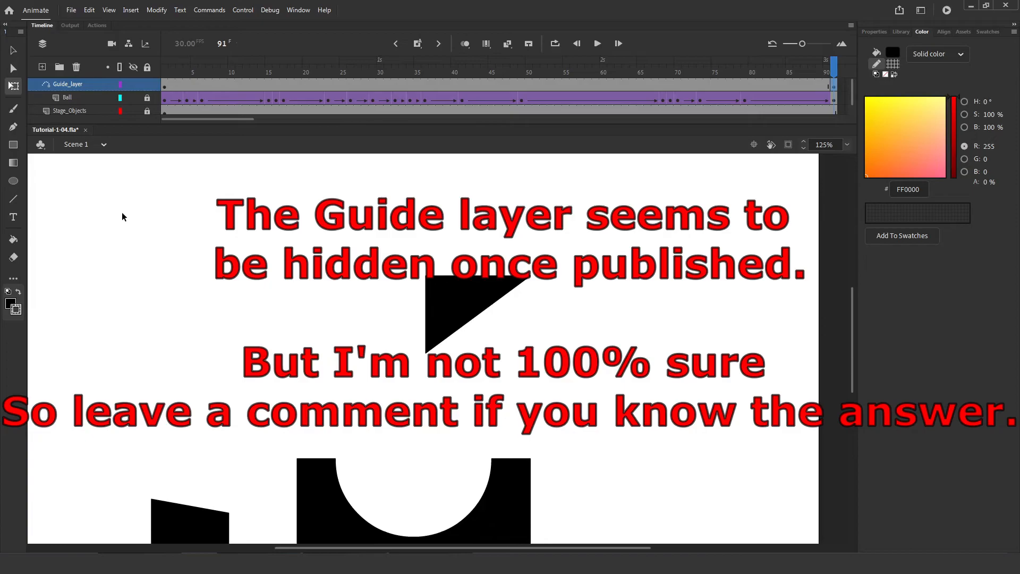
Lock Guide_layer in the timeline.
left_click(147, 84)
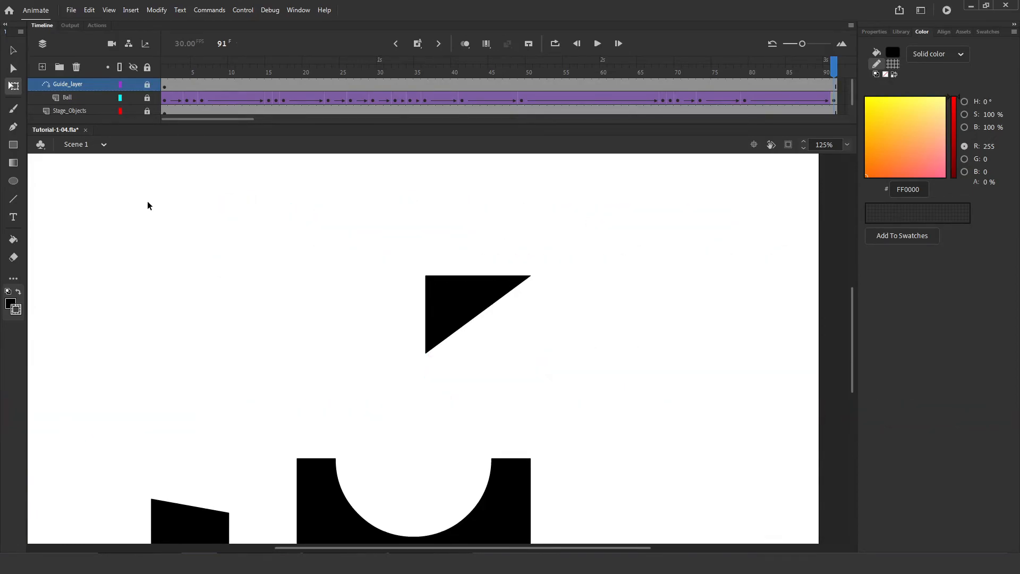